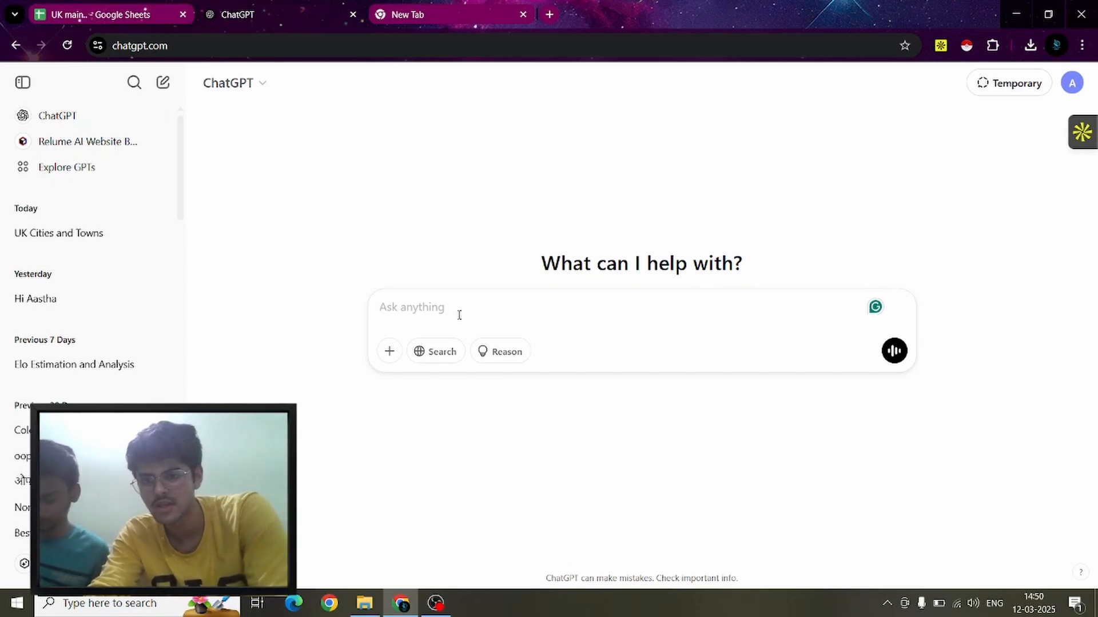
Send the prompt "hey Chatgpt can you give 100 cities with their sub towns which are in UK"
text(hey Chatgpt can you give 100 cities with their sub towns which are in UK)
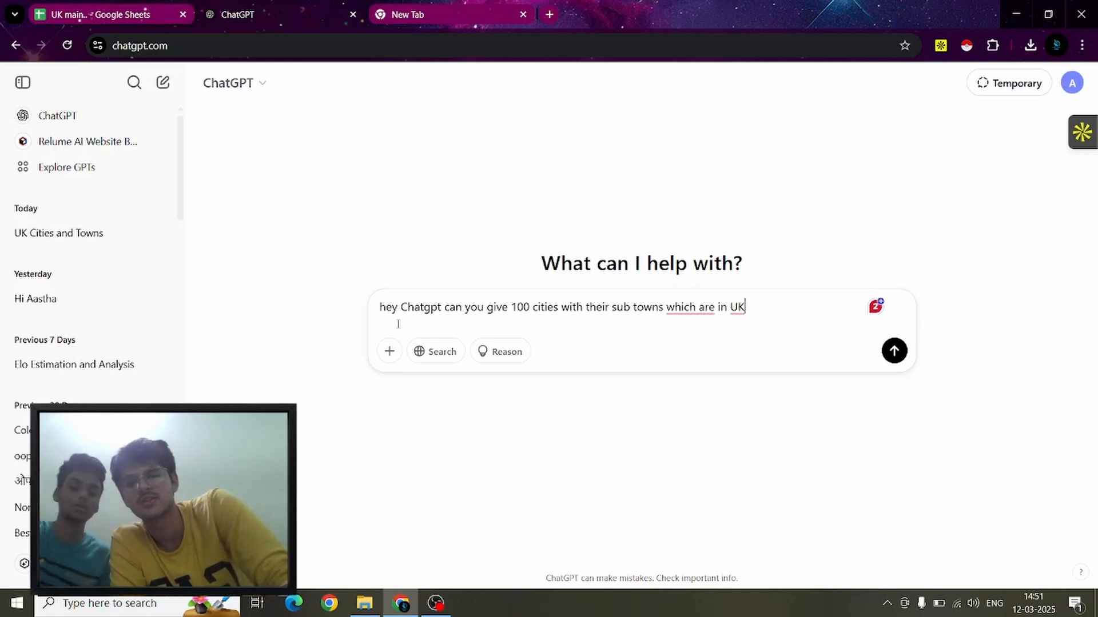
key(Return)
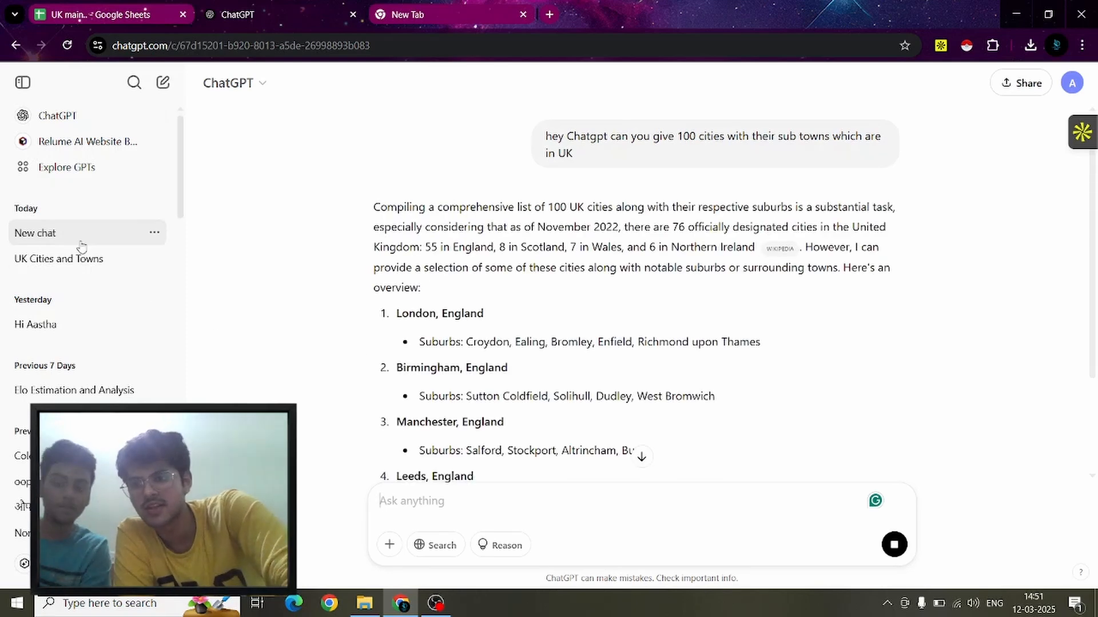
Open the existing "UK Cities and Towns" chat and look through its table of cities and nearby towns
click(87, 266)
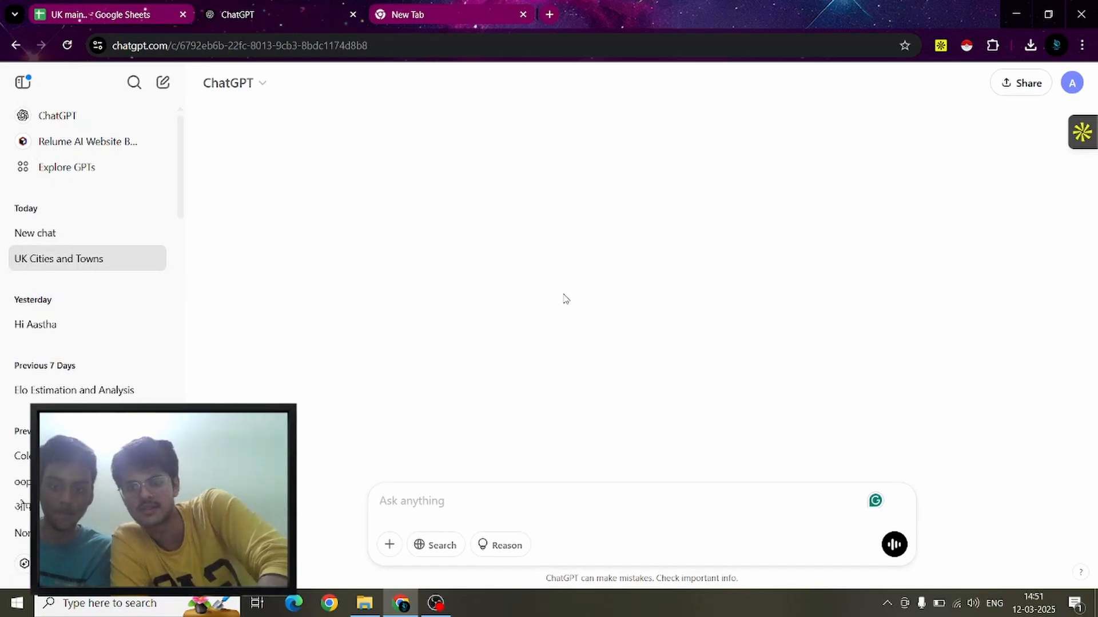
scroll(657, 296, up, 15)
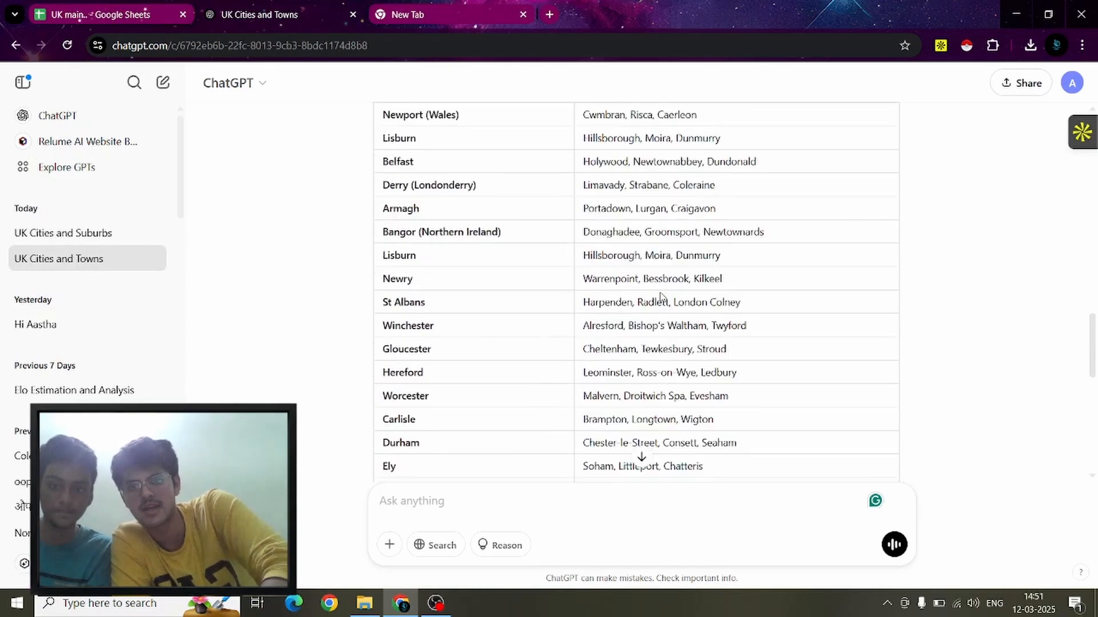
scroll(660, 293, up, 10)
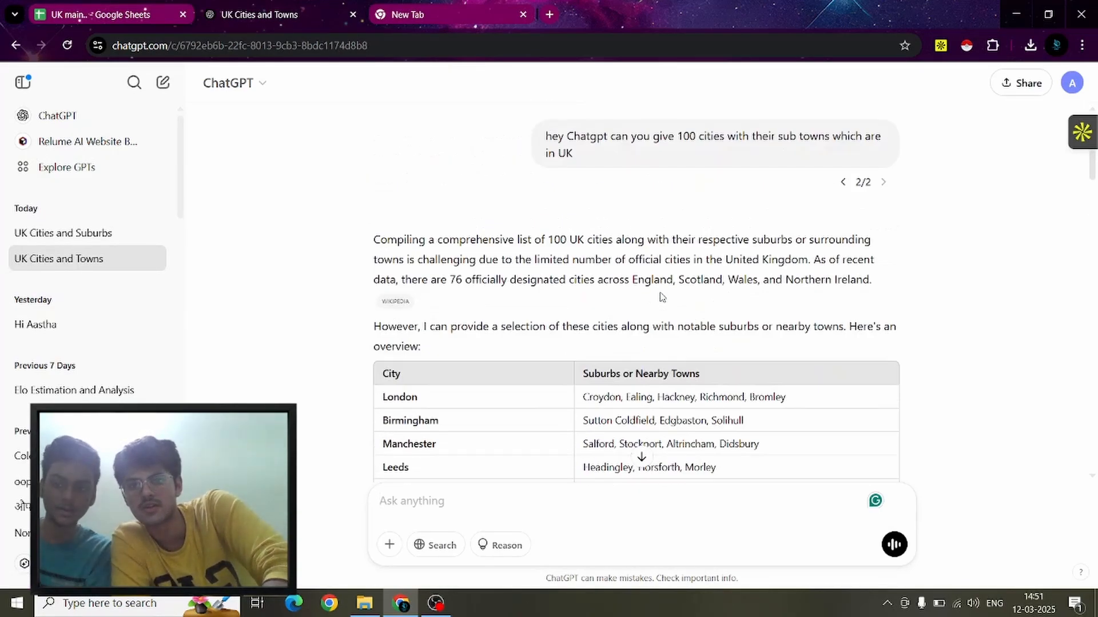
scroll(661, 296, down, 12)
scroll(661, 296, down, 10)
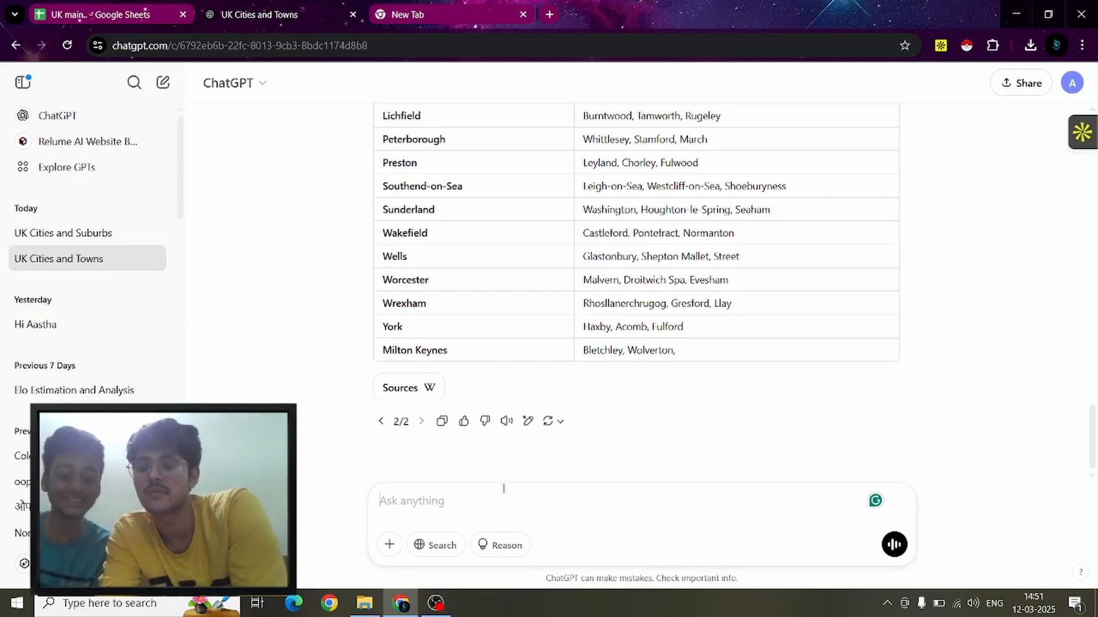
Send the prompt "make a csv file of that" and download the CSV file from the reply
text(make a c)
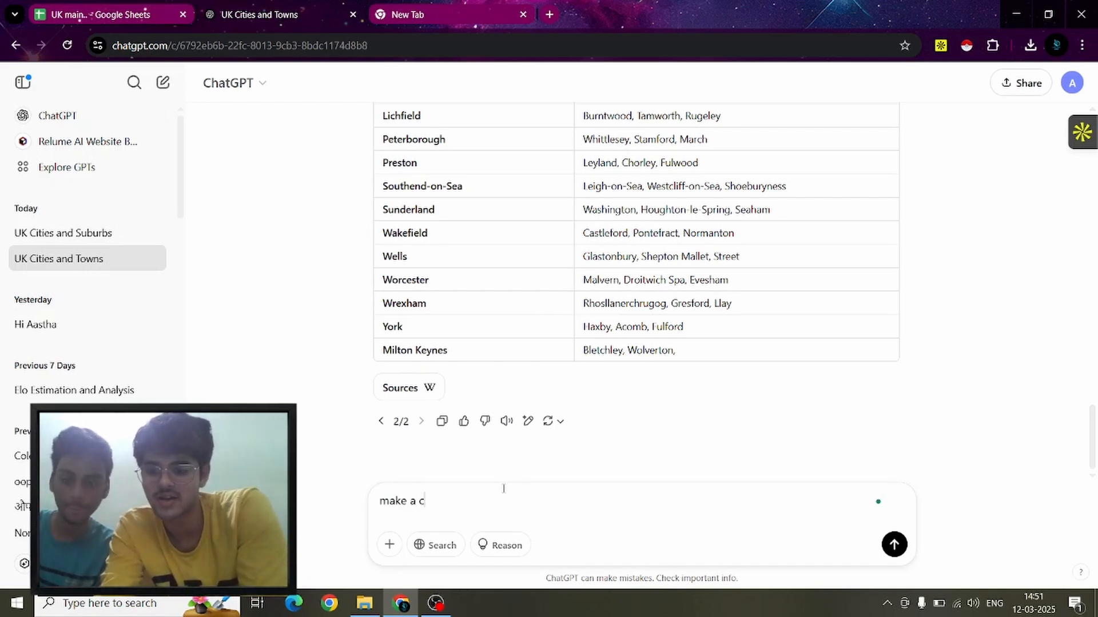
text(v)
key(BackSpace)
text(sv)
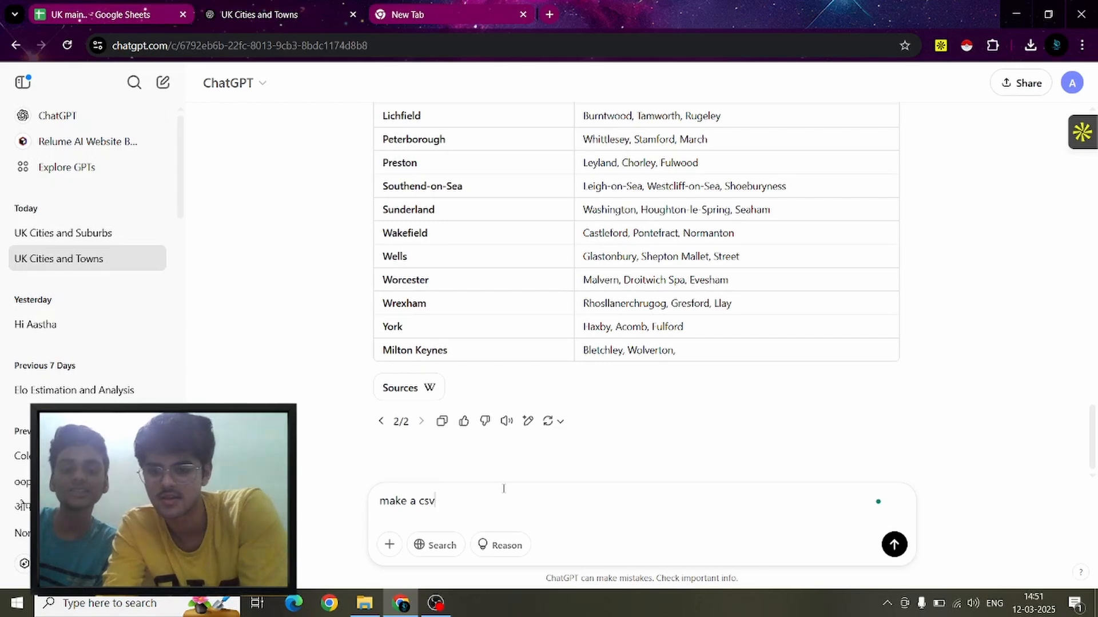
text( file of that)
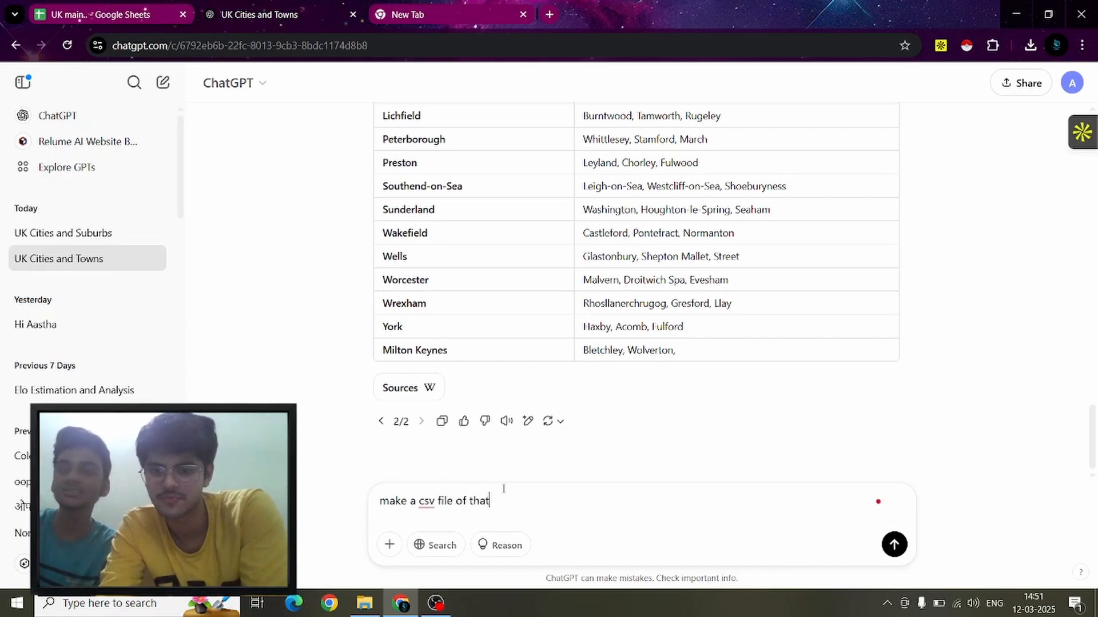
key(Return)
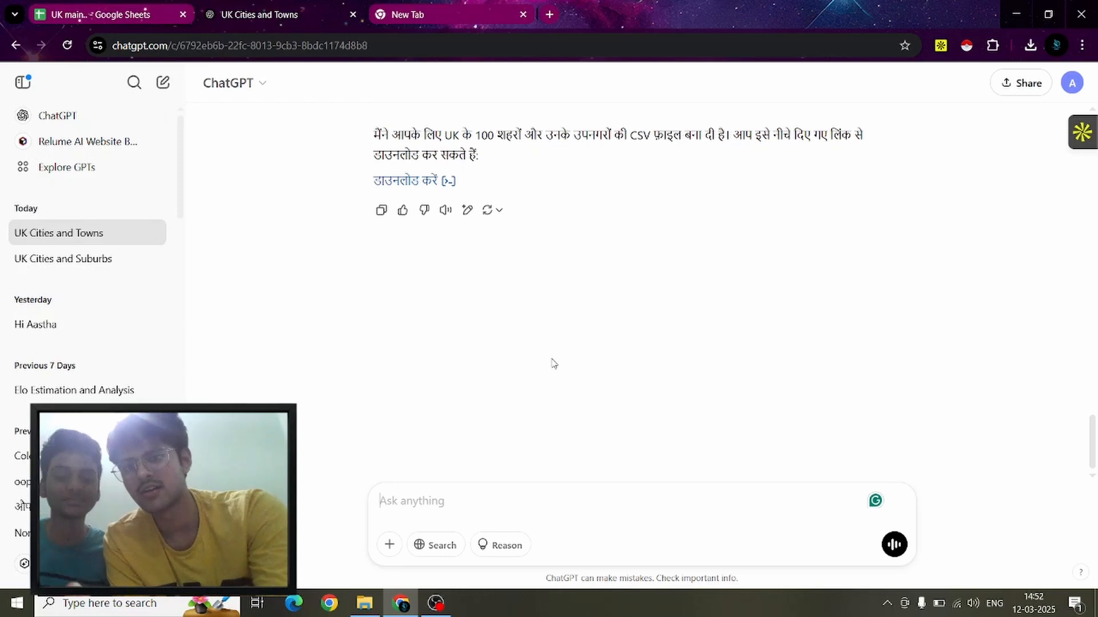
scroll(520, 252, up, 4)
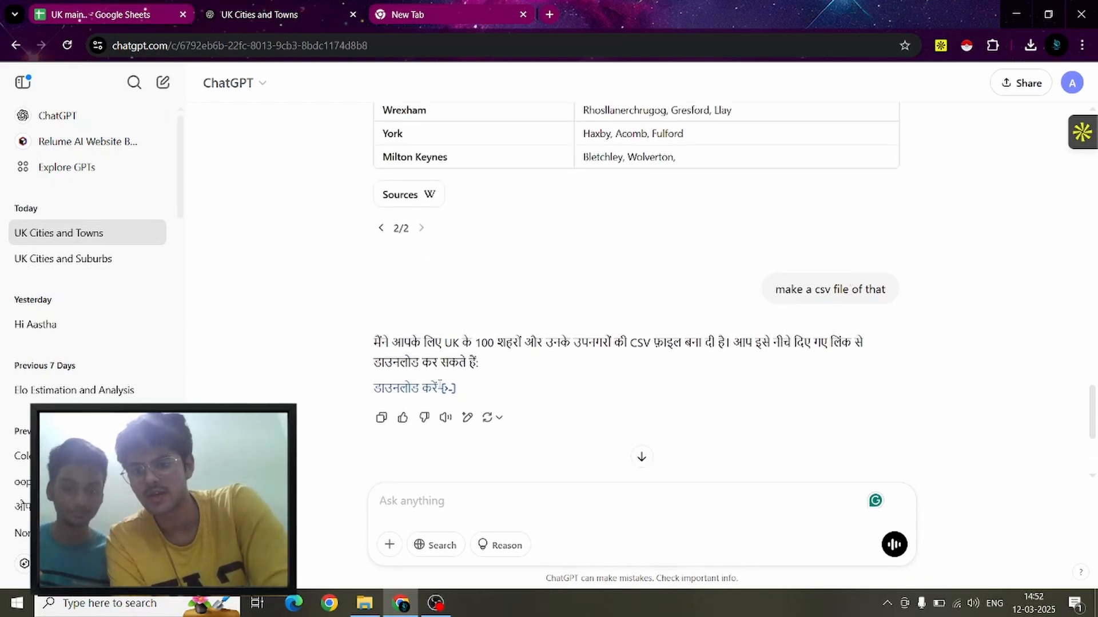
click(440, 388)
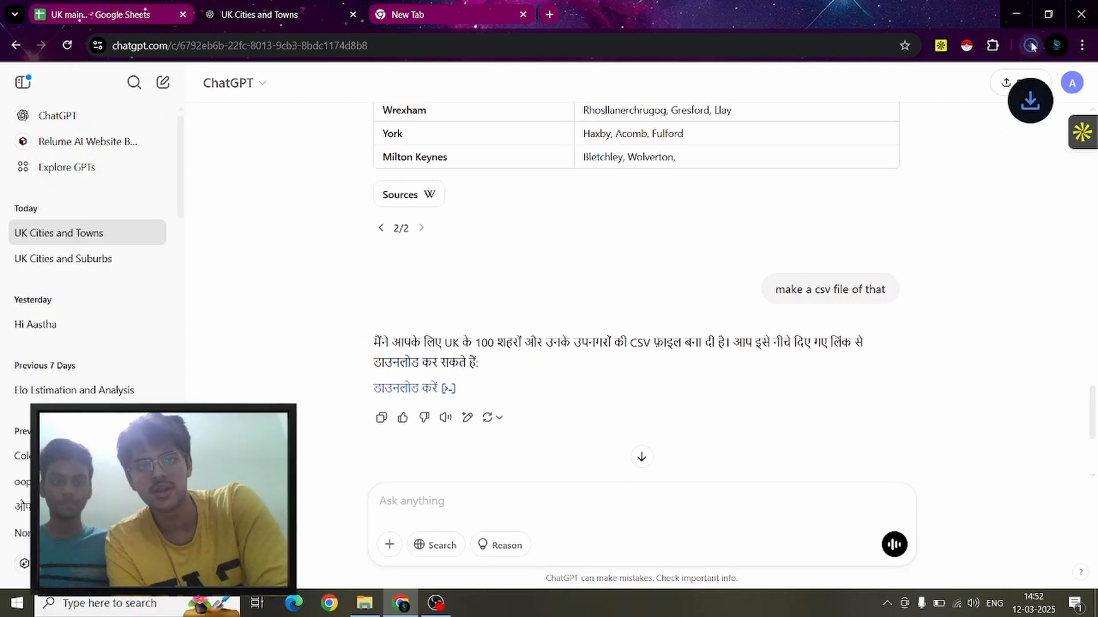
Switch to the empty browser tab, open Google Sheets there and create a blank spreadsheet
click(488, 11)
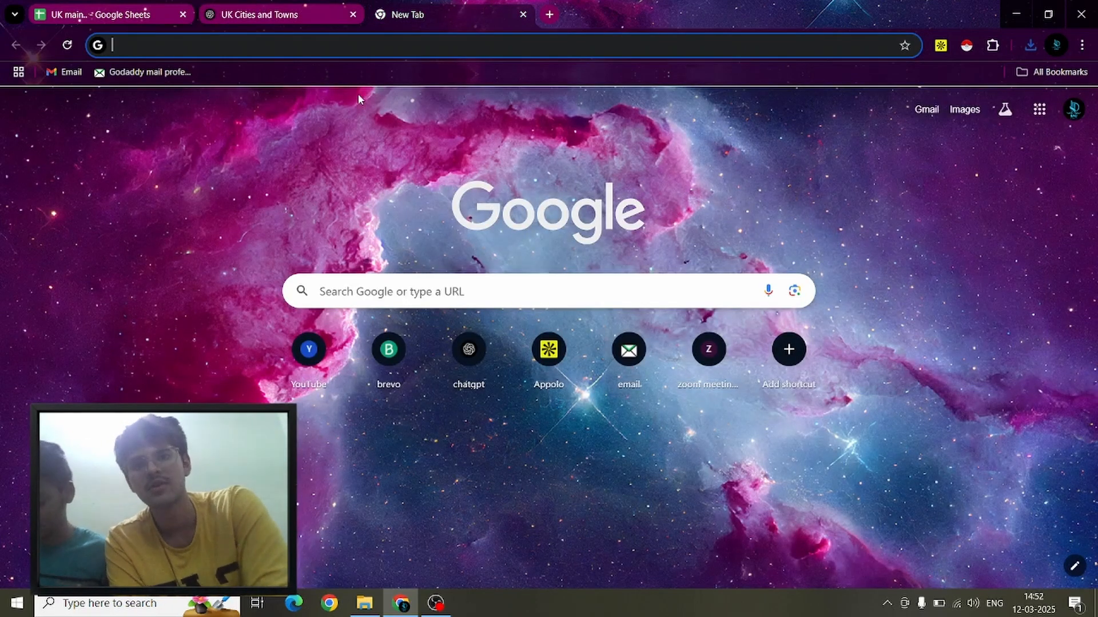
click(1045, 100)
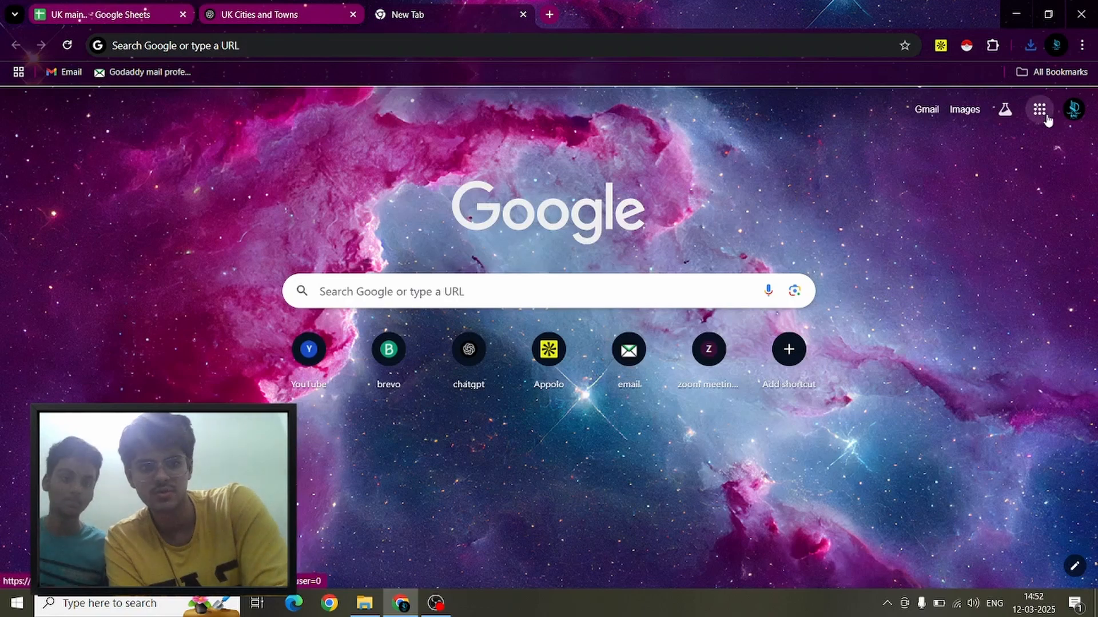
click(1040, 110)
scroll(960, 331, down, 5)
click(902, 230)
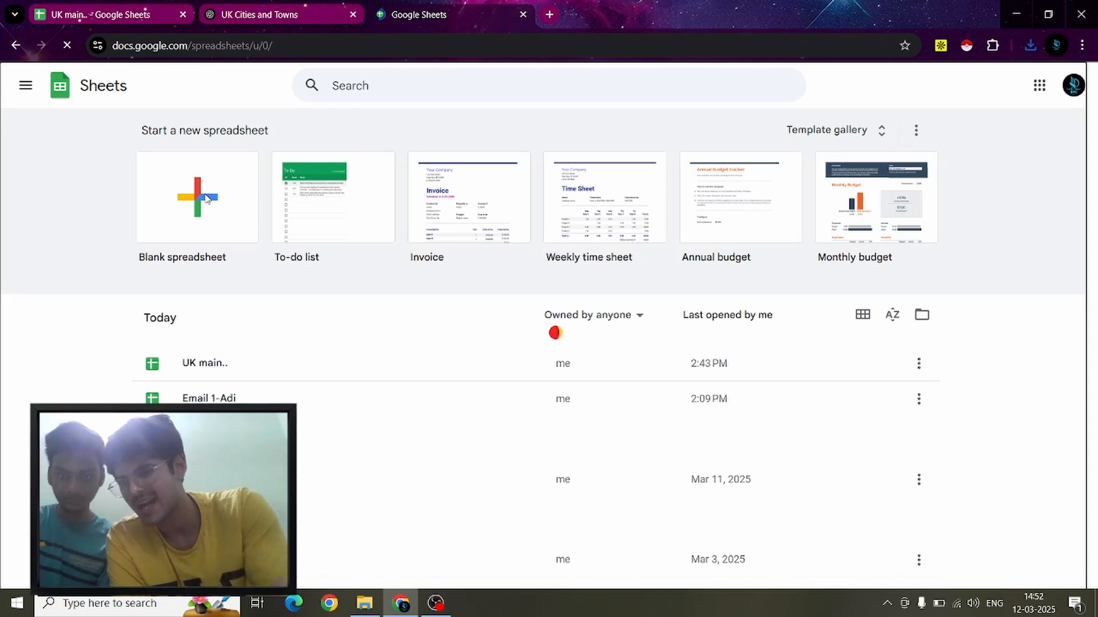
click(207, 198)
Import the uk_cities_suburbs file from the Downloads folder into the spreadsheet and check the imported city rows
click(52, 95)
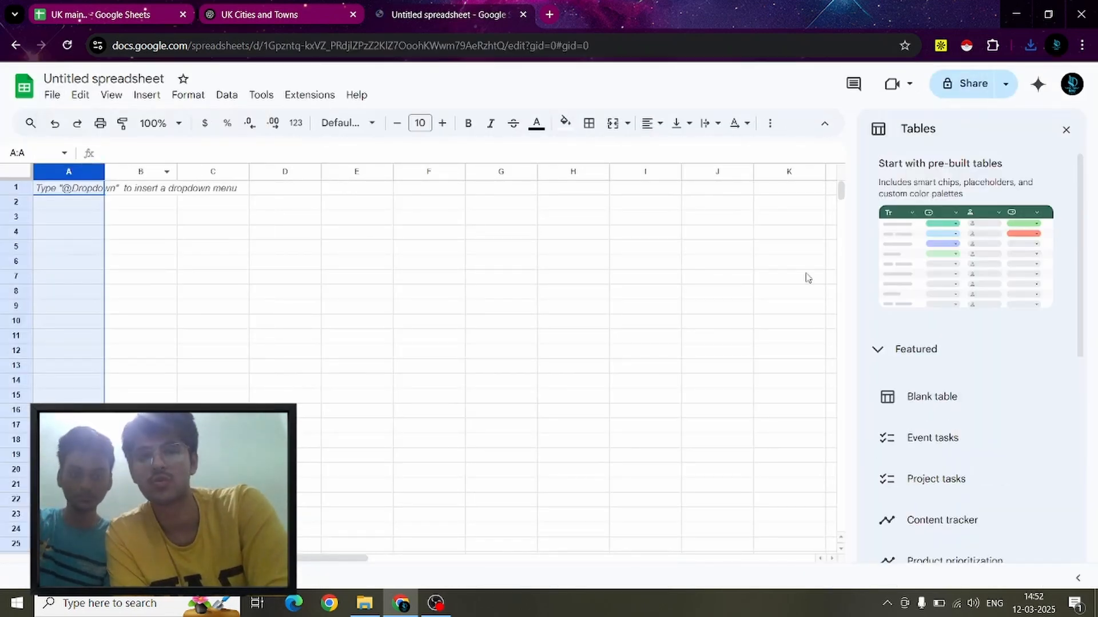
click(52, 95)
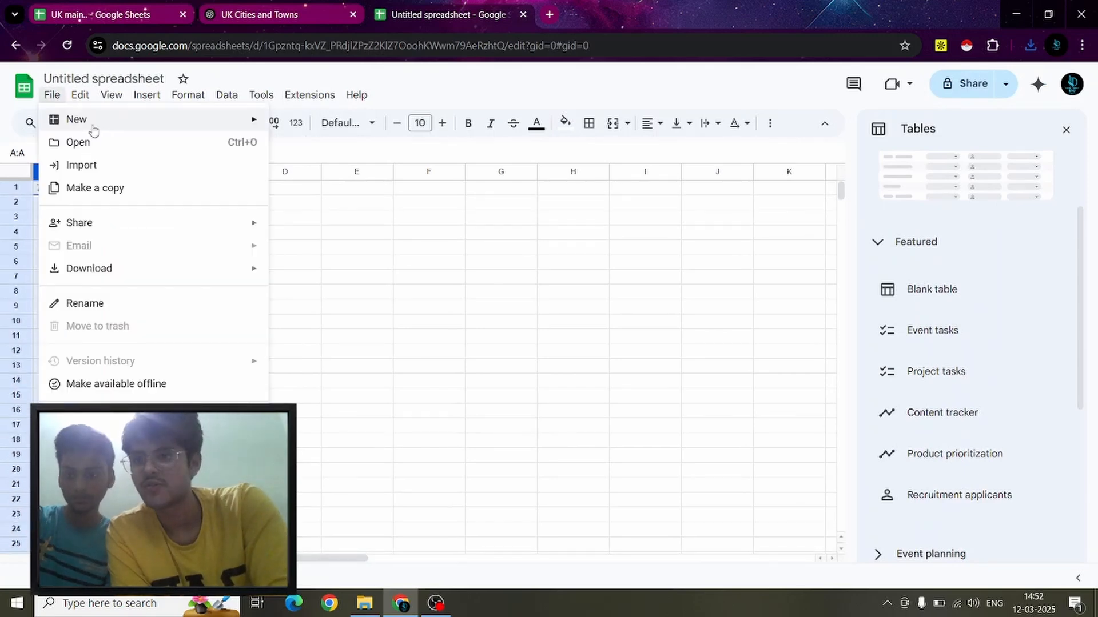
click(95, 164)
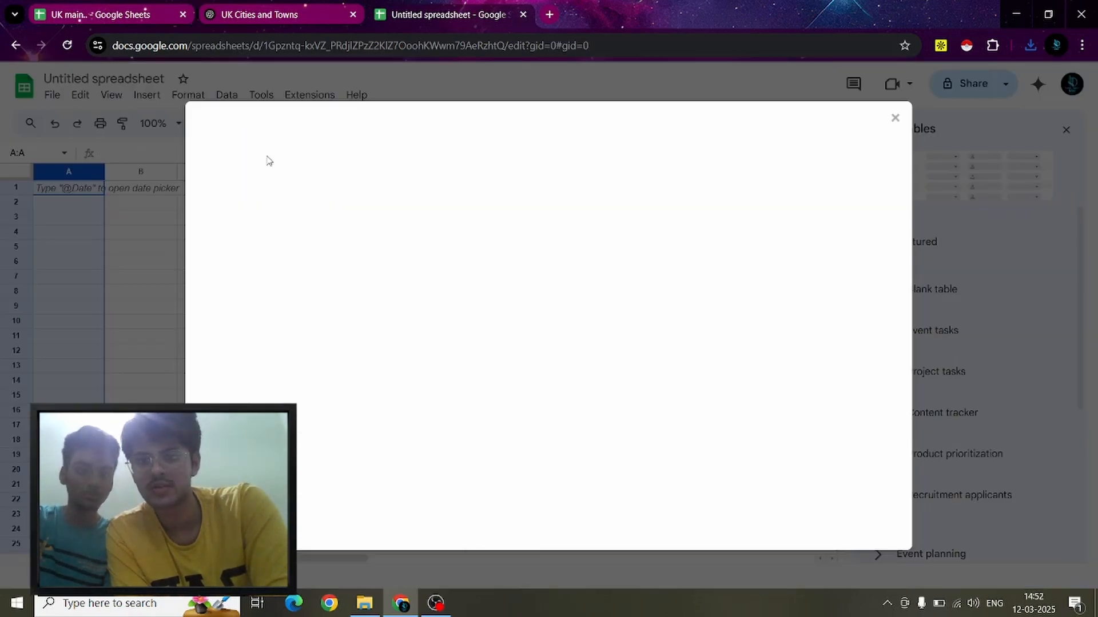
click(440, 171)
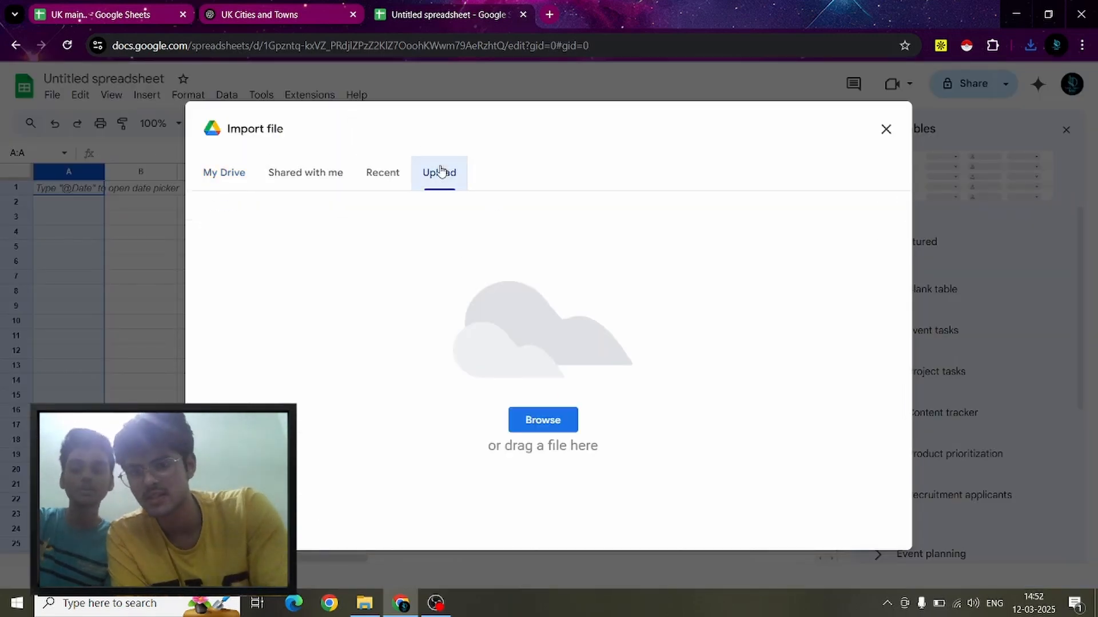
click(549, 422)
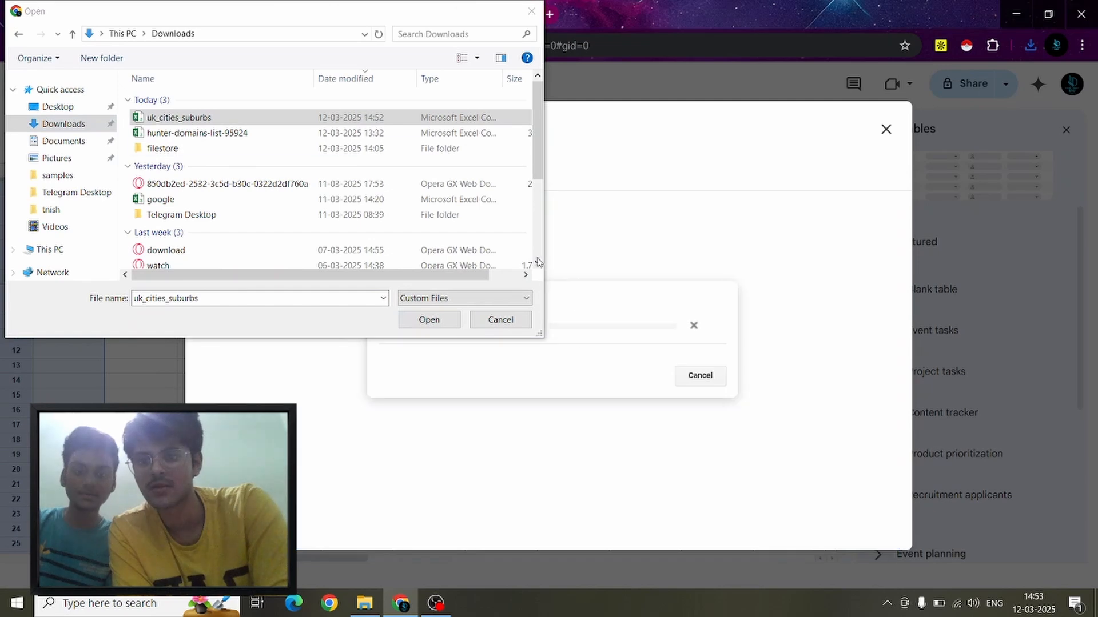
click(531, 11)
click(599, 421)
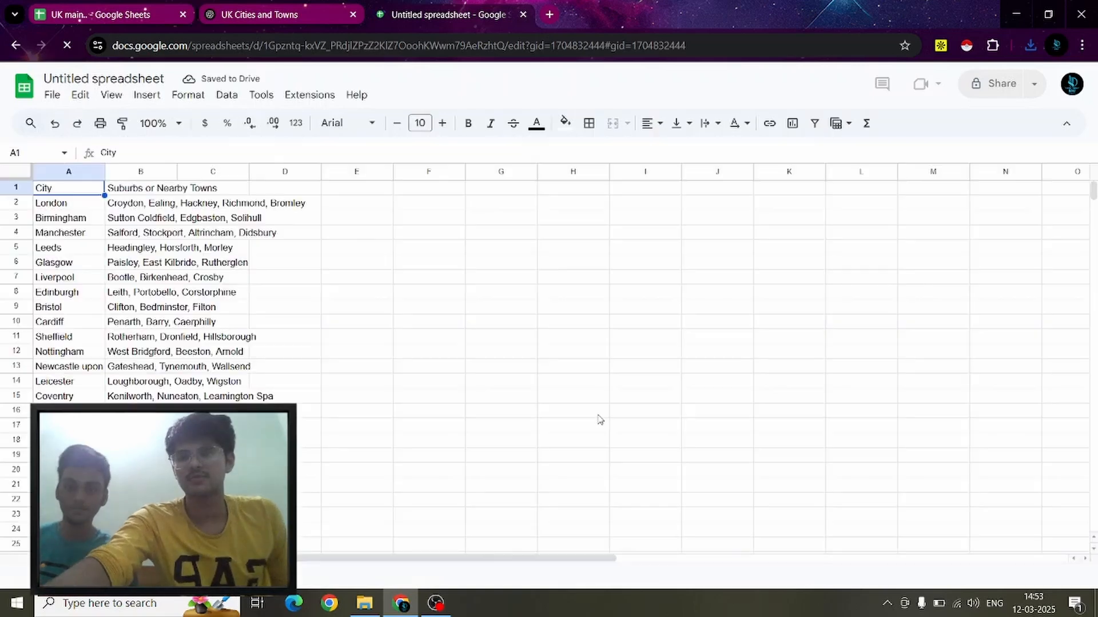
scroll(244, 254, down, 2)
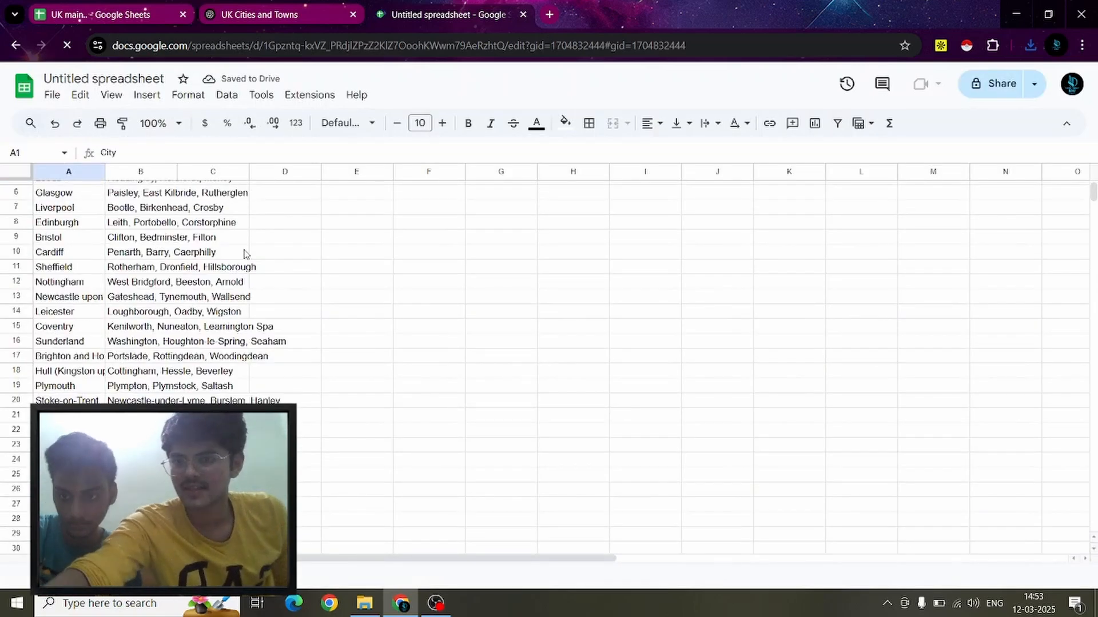
scroll(245, 254, down, 10)
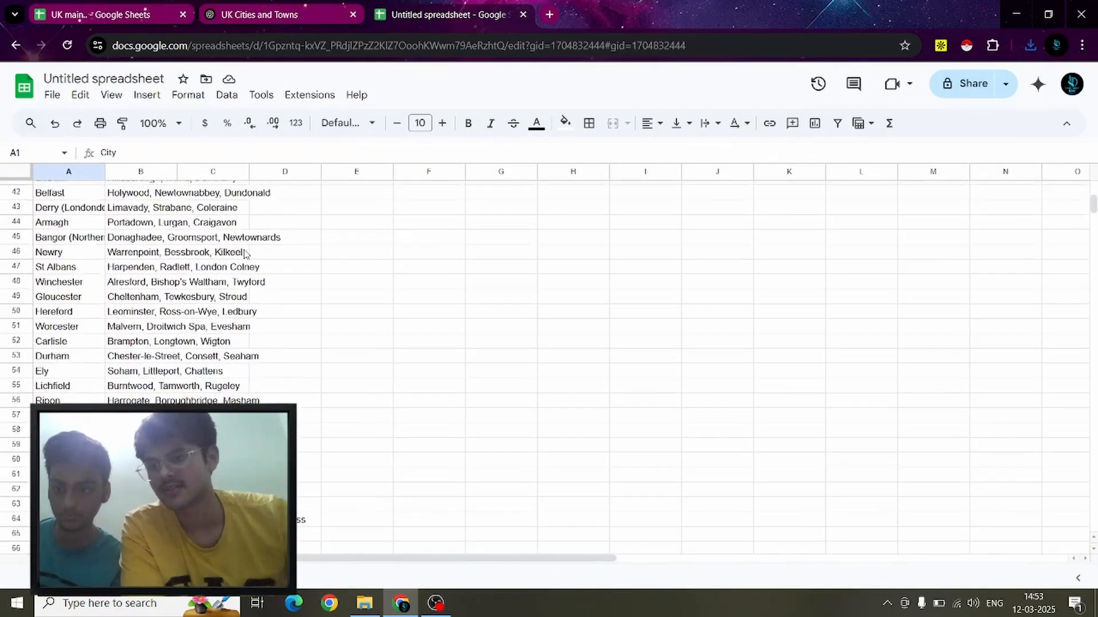
scroll(244, 254, down, 4)
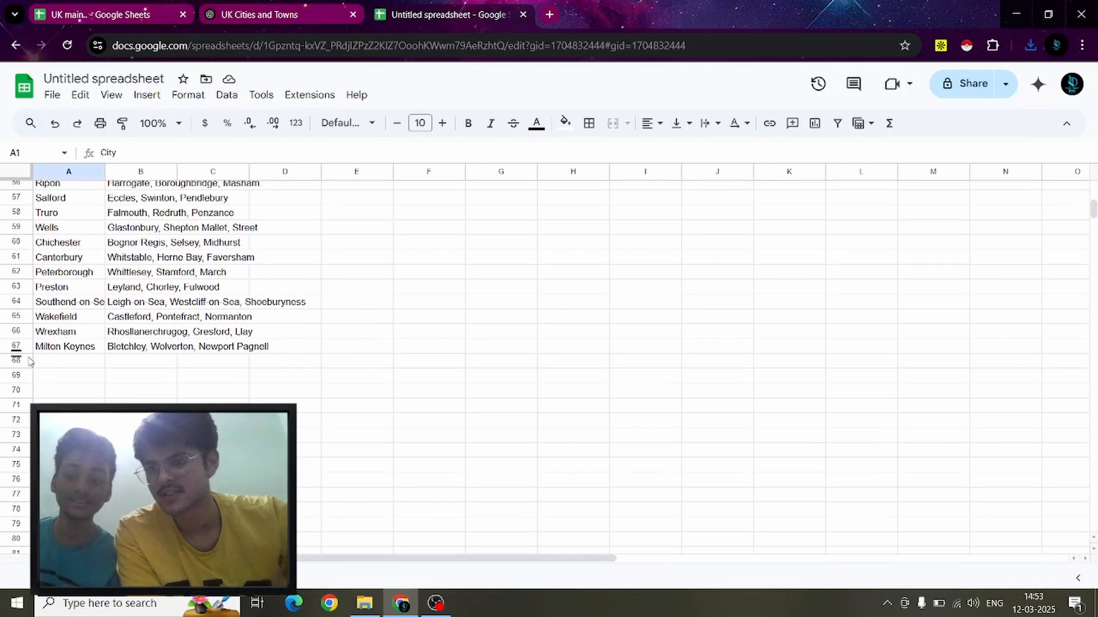
scroll(85, 359, up, 15)
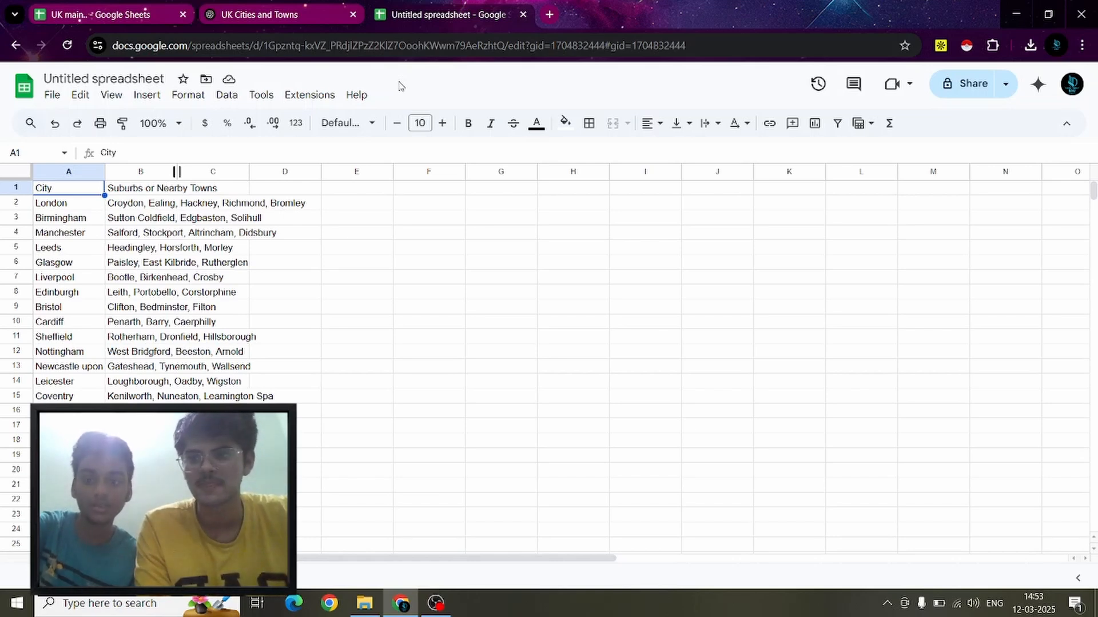
Start a search query in a new browser tab with "HVAC near" followed by the city name Leeds copied from the spreadsheet
click(549, 14)
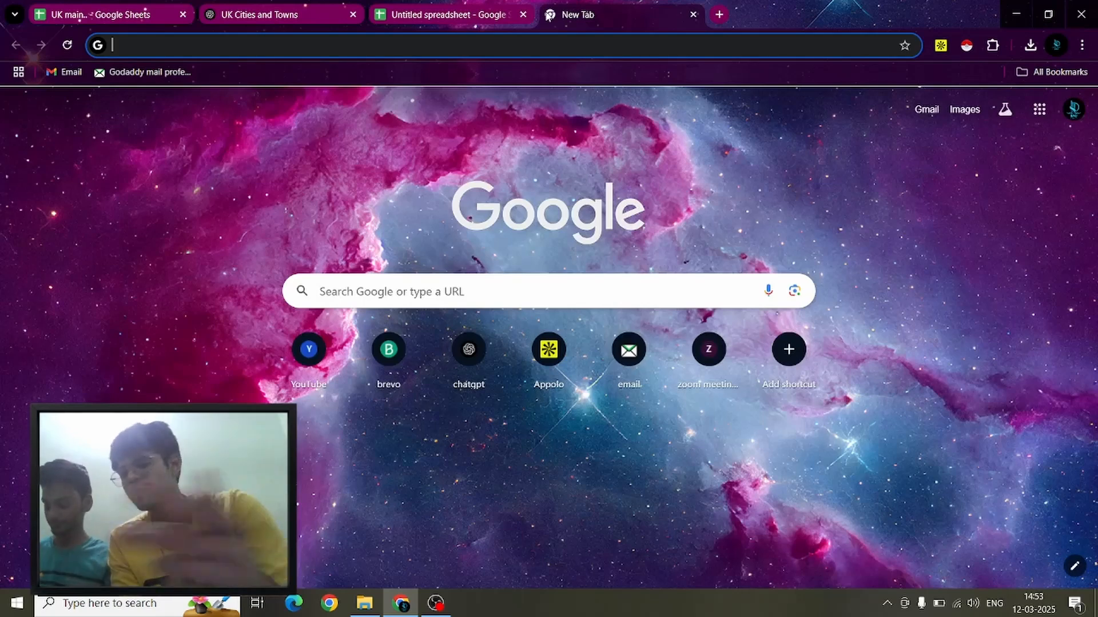
text(H)
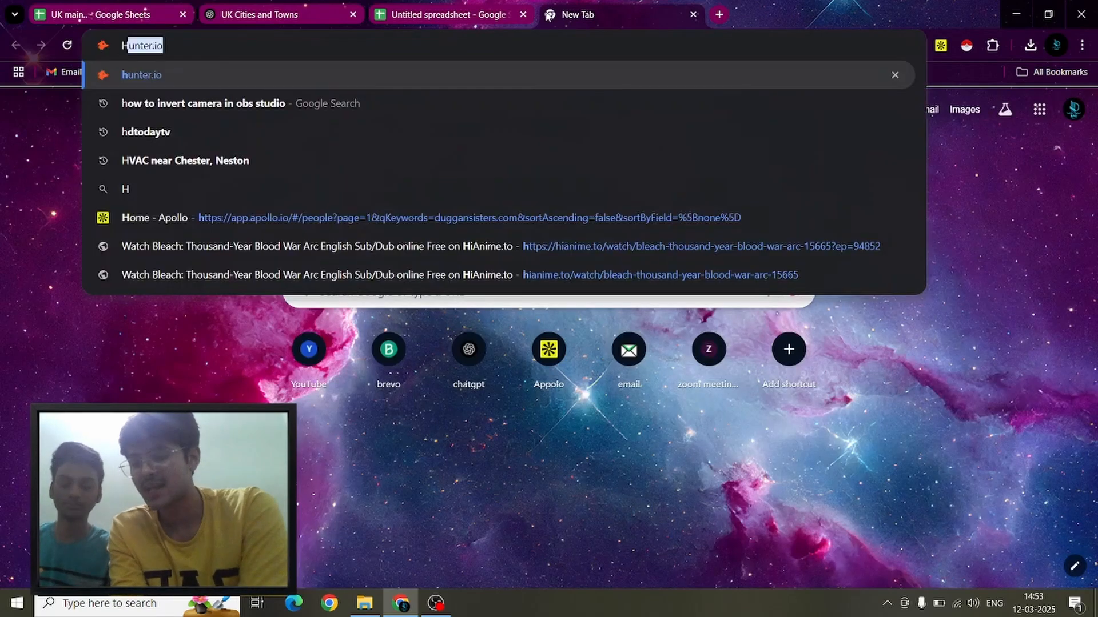
text(VAC near)
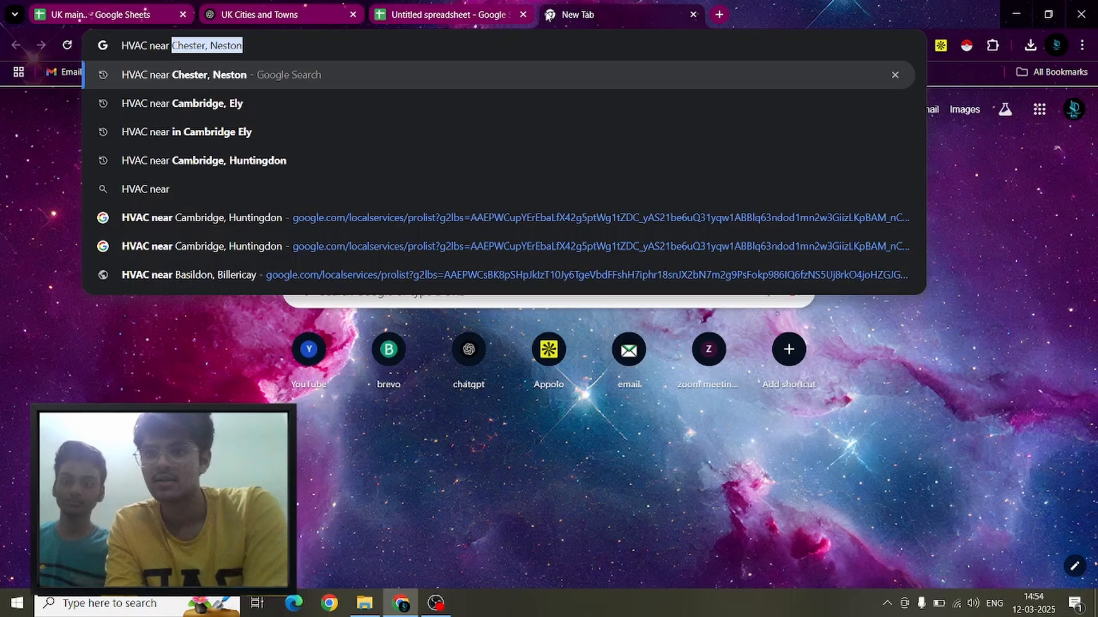
click(410, 19)
click(64, 253)
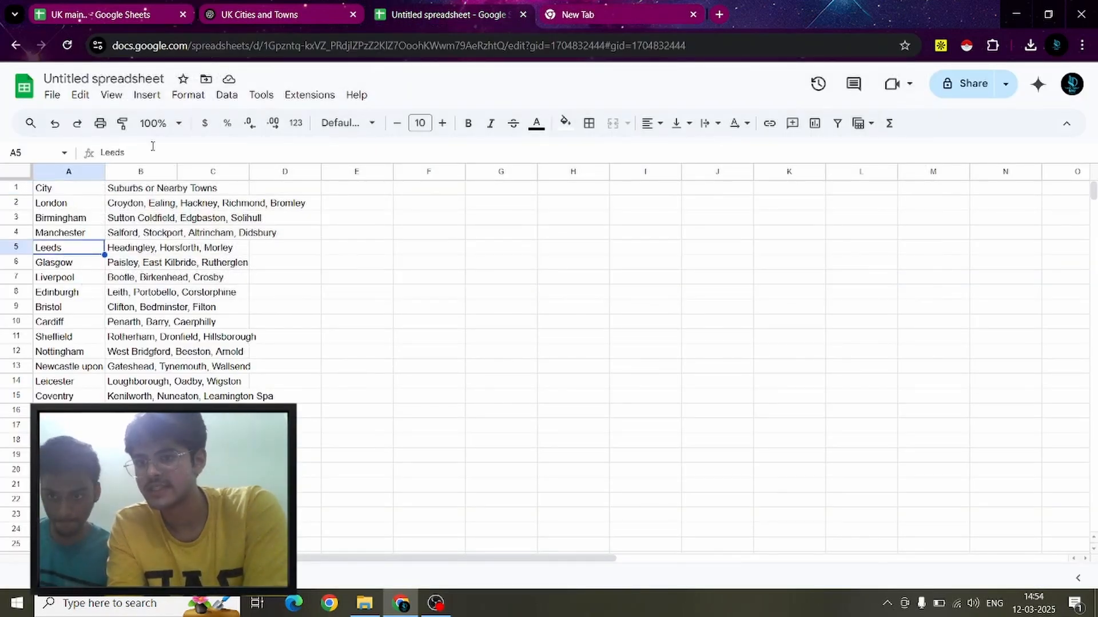
drag(145, 156, 78, 141)
key(ctrl+c)
click(572, 17)
click(456, 41)
key(ctrl+v)
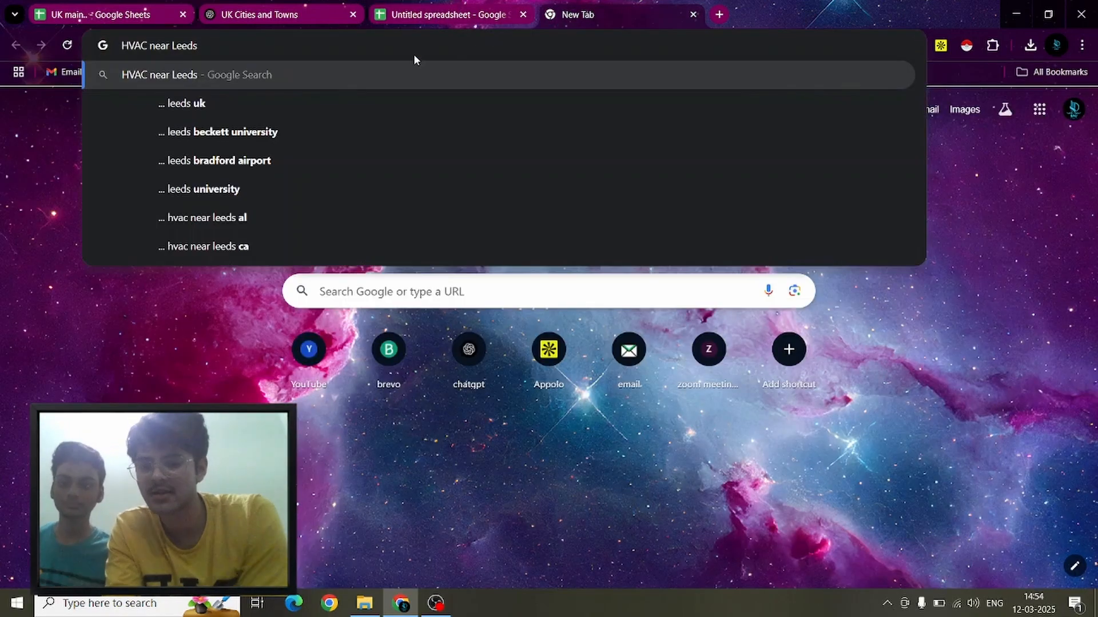
Add the nearby town Horsforth from the Leeds row to the query and search for "HVAC near Leeds, Horsforth"
click(423, 16)
click(119, 252)
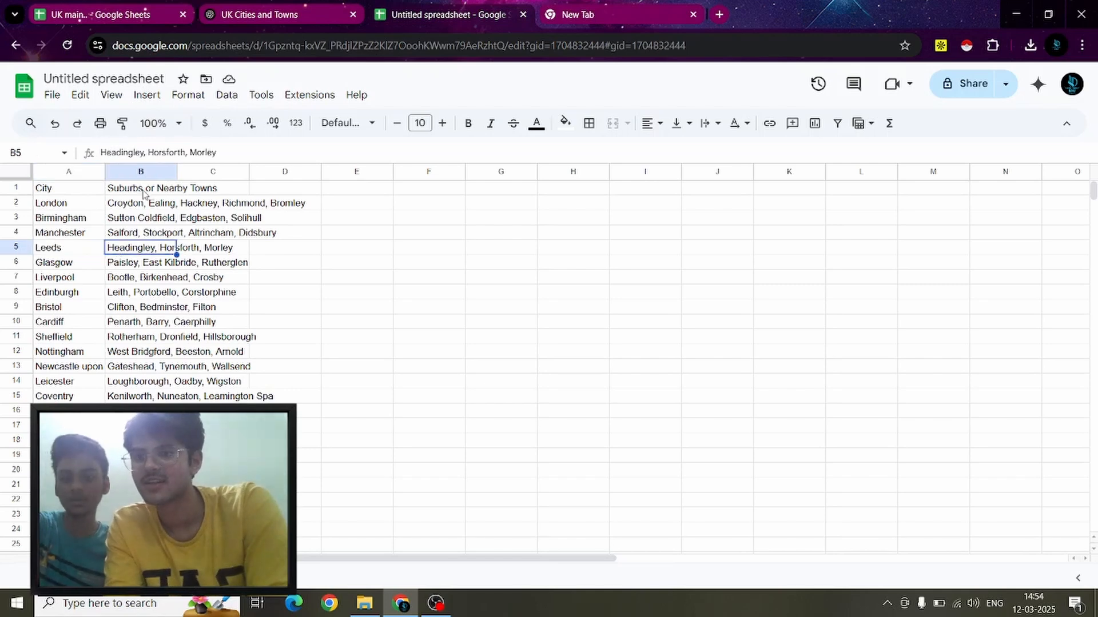
drag(185, 151, 148, 152)
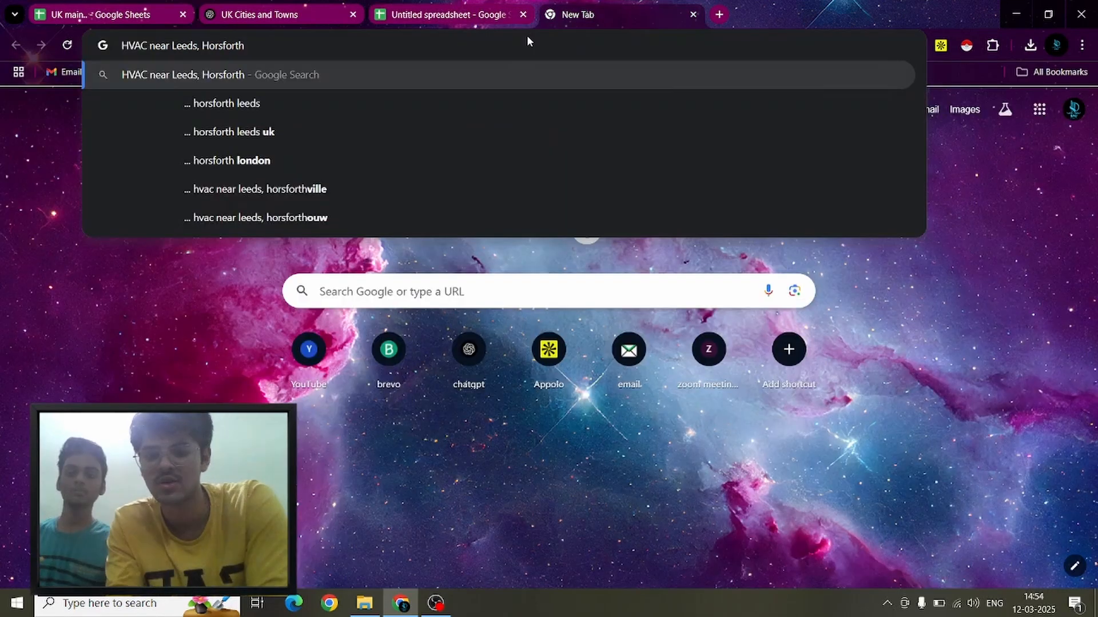
key(Return)
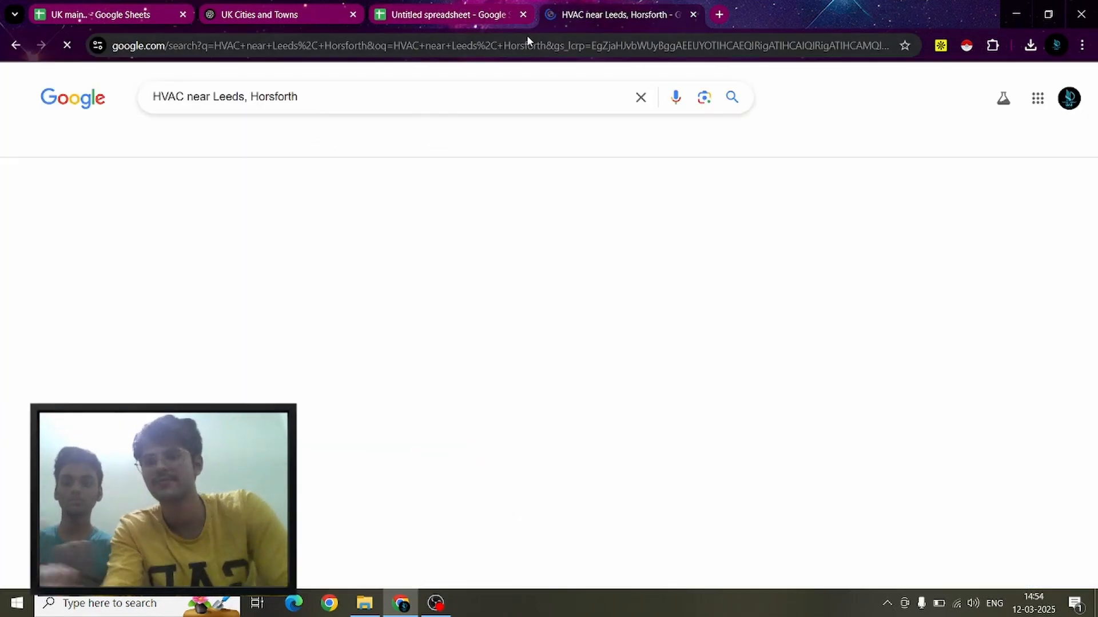
Open the full list of local HVAC businesses from the search results
scroll(403, 229, down, 5)
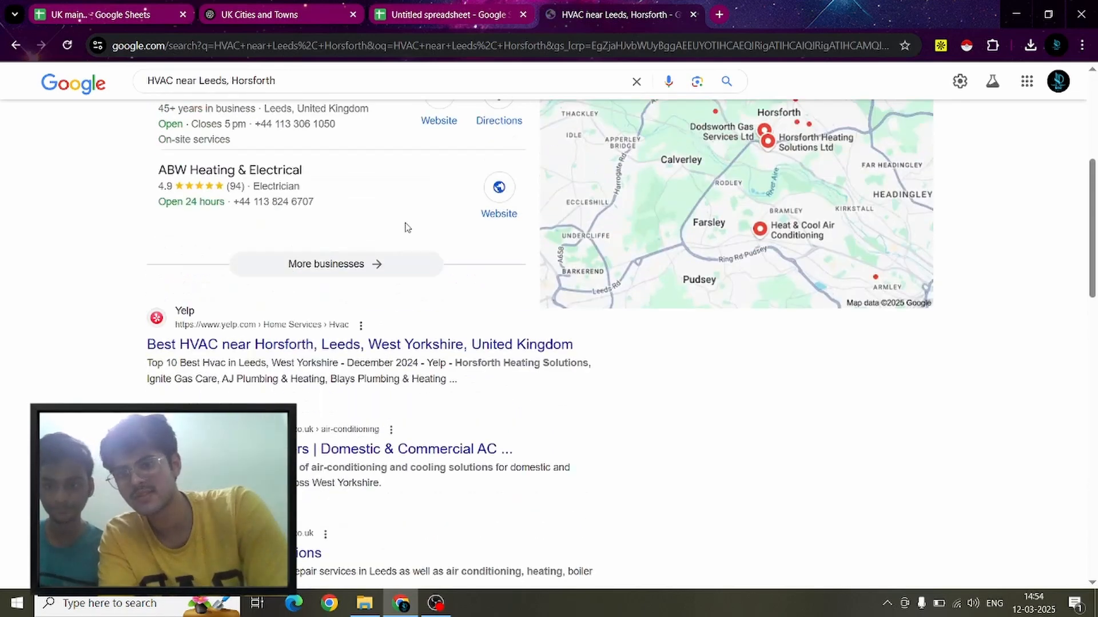
scroll(399, 271, up, 1)
click(320, 331)
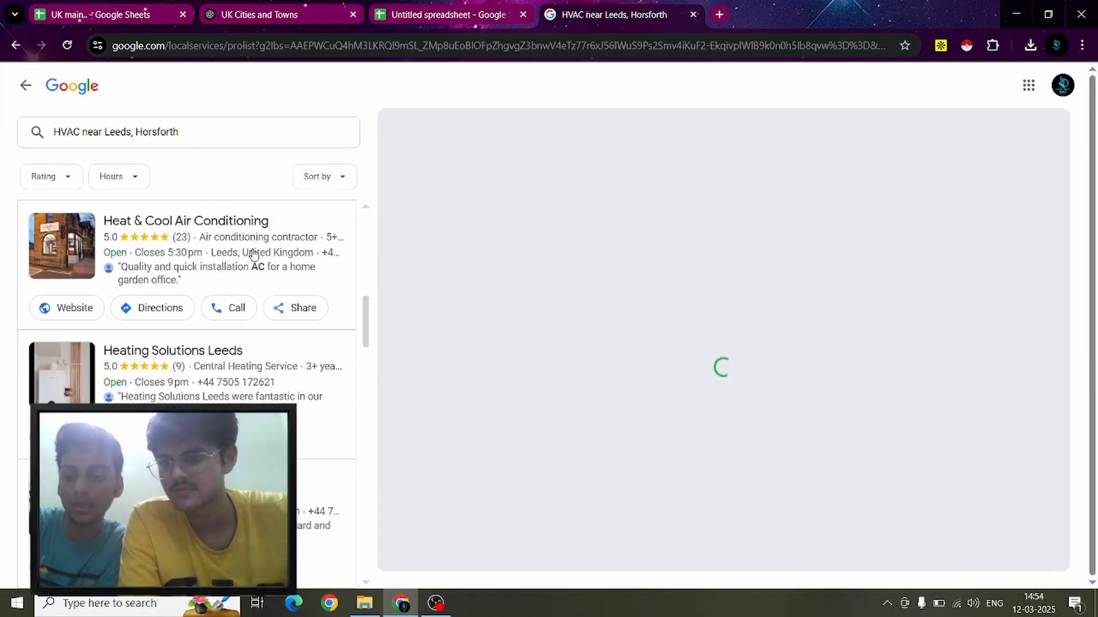
Look through the list of local HVAC businesses found for Leeds, Horsforth
scroll(253, 253, down, 3)
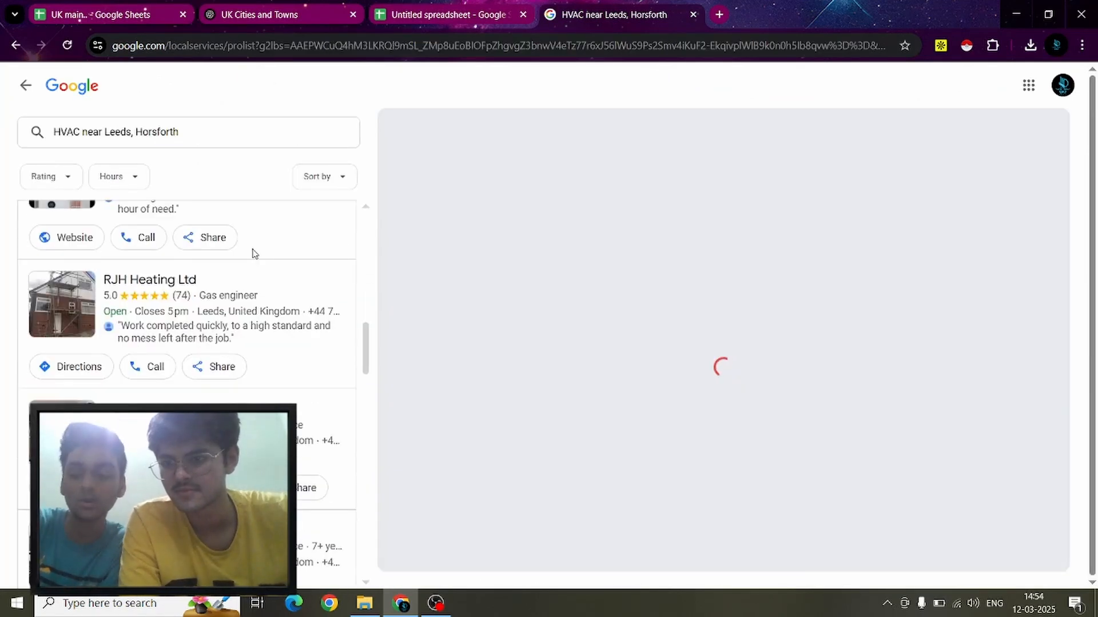
scroll(255, 254, down, 5)
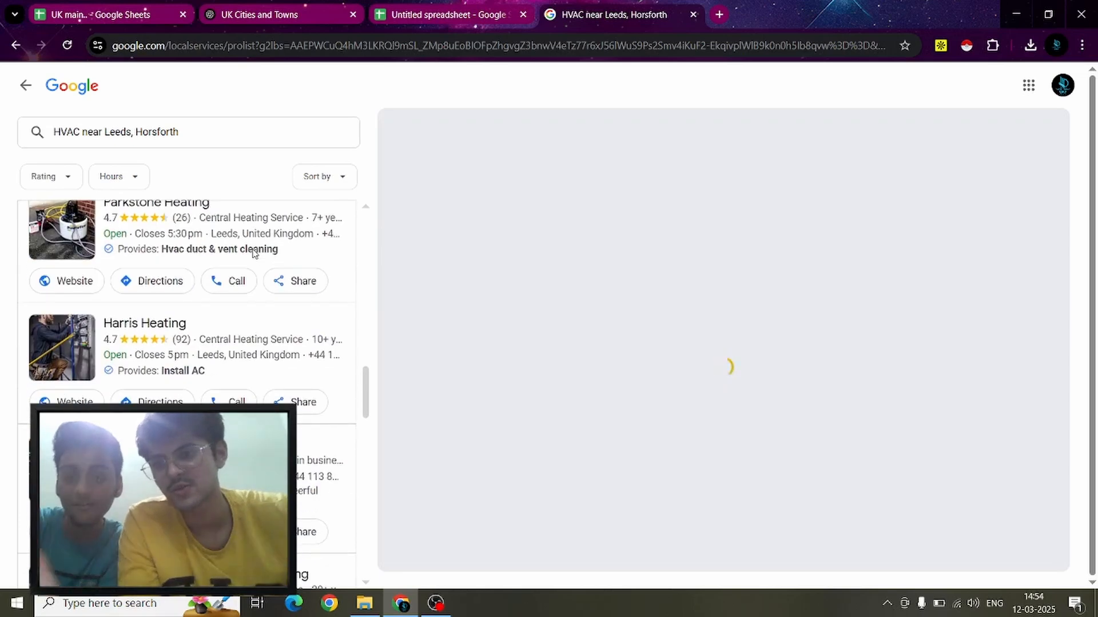
scroll(255, 254, up, 5)
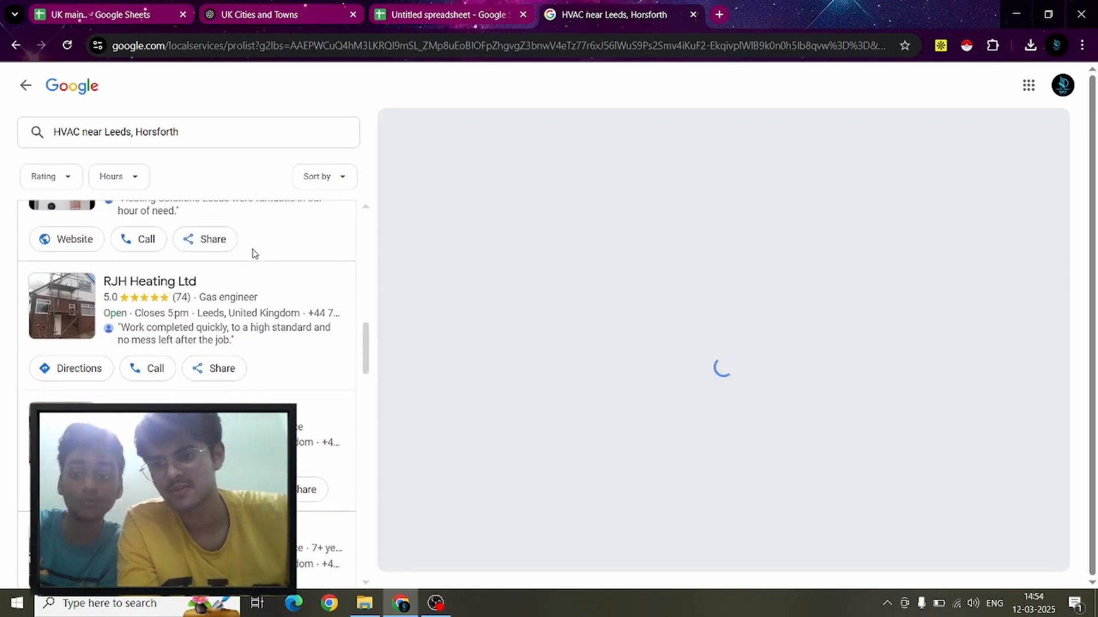
scroll(254, 253, down, 3)
scroll(254, 253, down, 3)
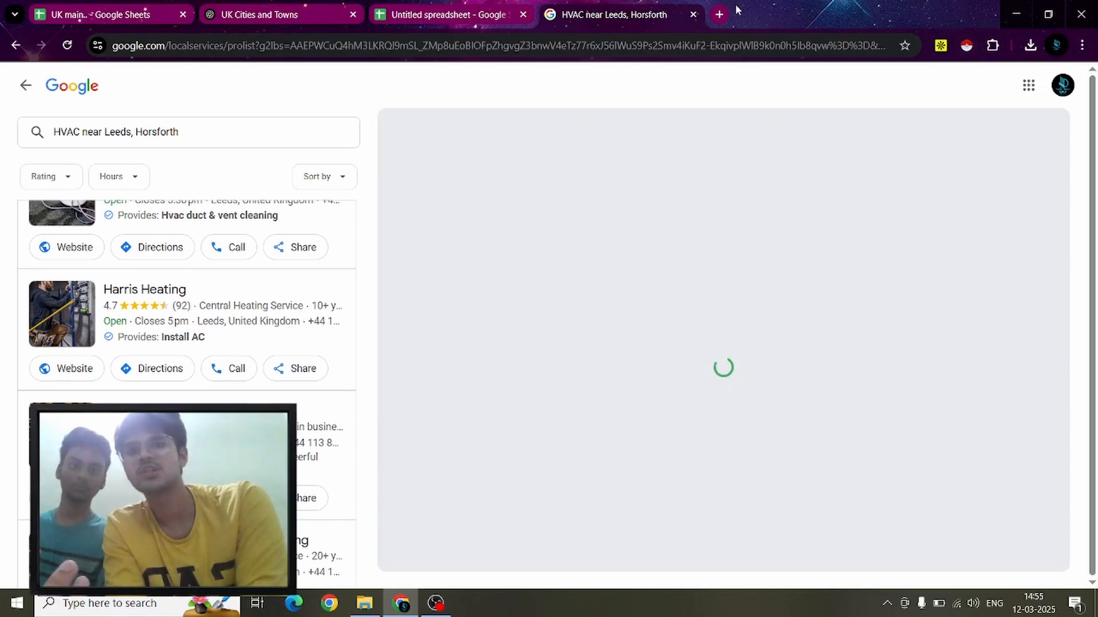
Search for "google scrapper extension download" in a new browser tab and open the Instant Data Scraper page in the Chrome Web Store
click(719, 15)
text(g)
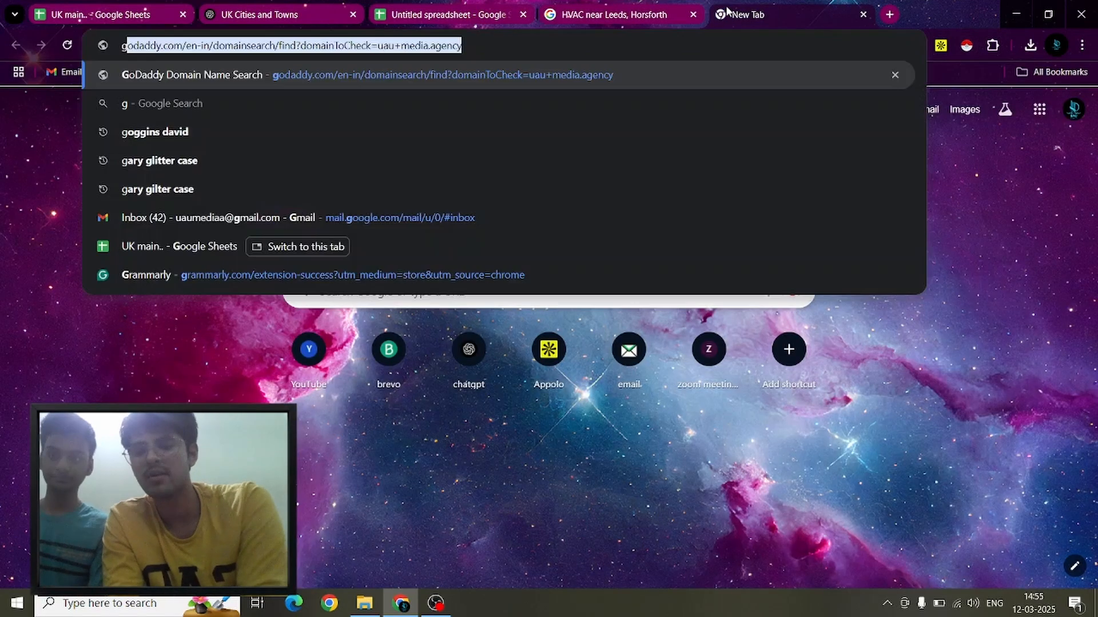
text(oogle scrapper exte)
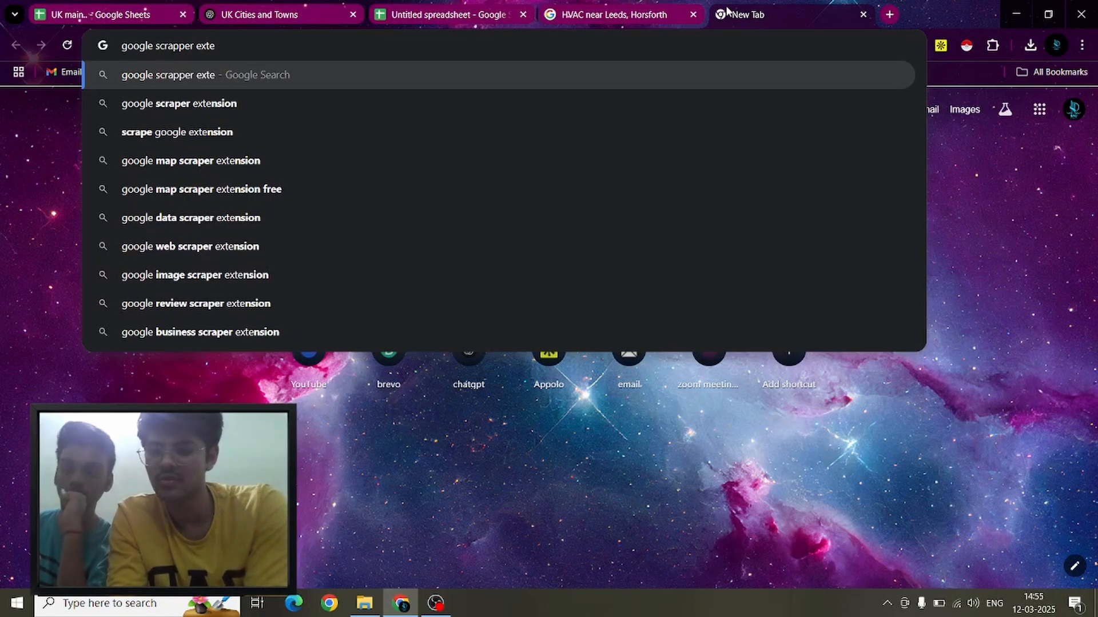
text(nsion download)
key(Return)
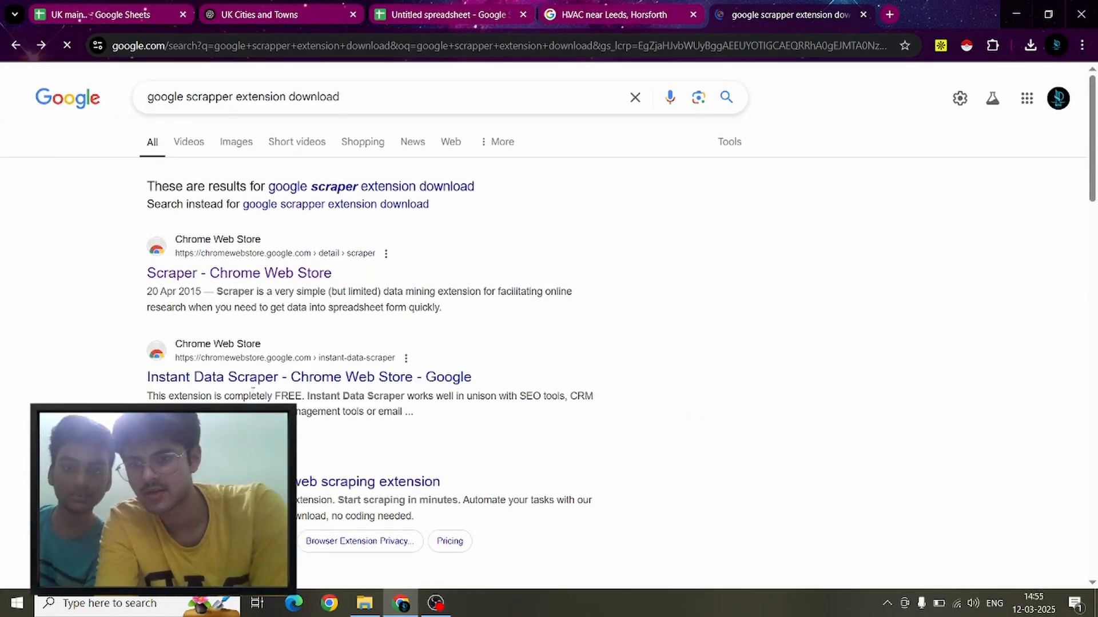
click(254, 378)
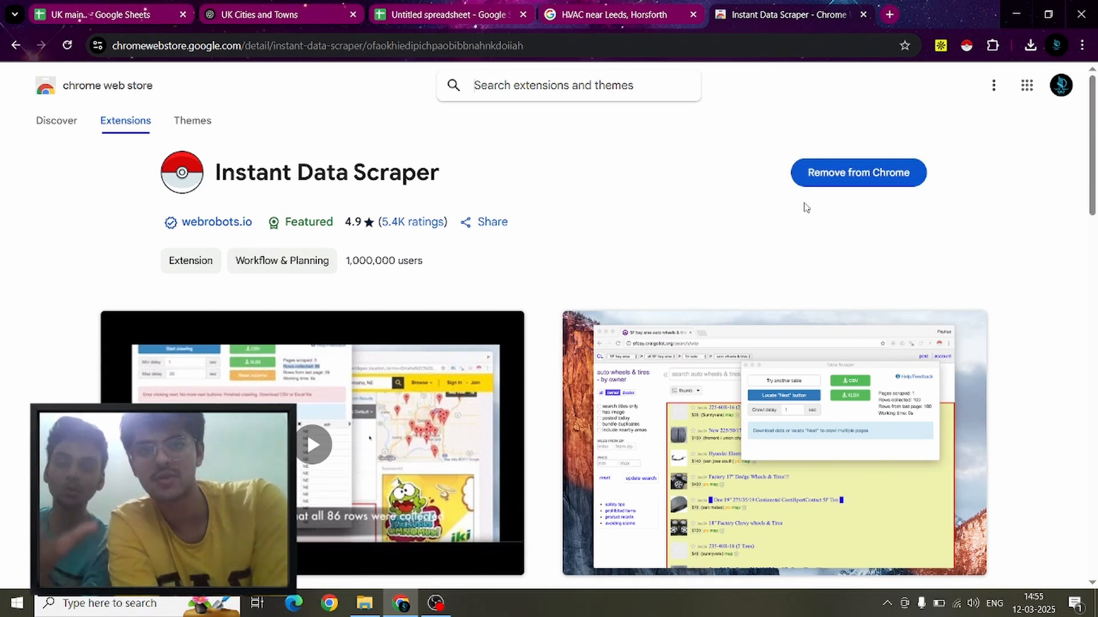
Run the Instant Data Scraper extension on the HVAC business list and examine the columns of the extracted table
click(629, 17)
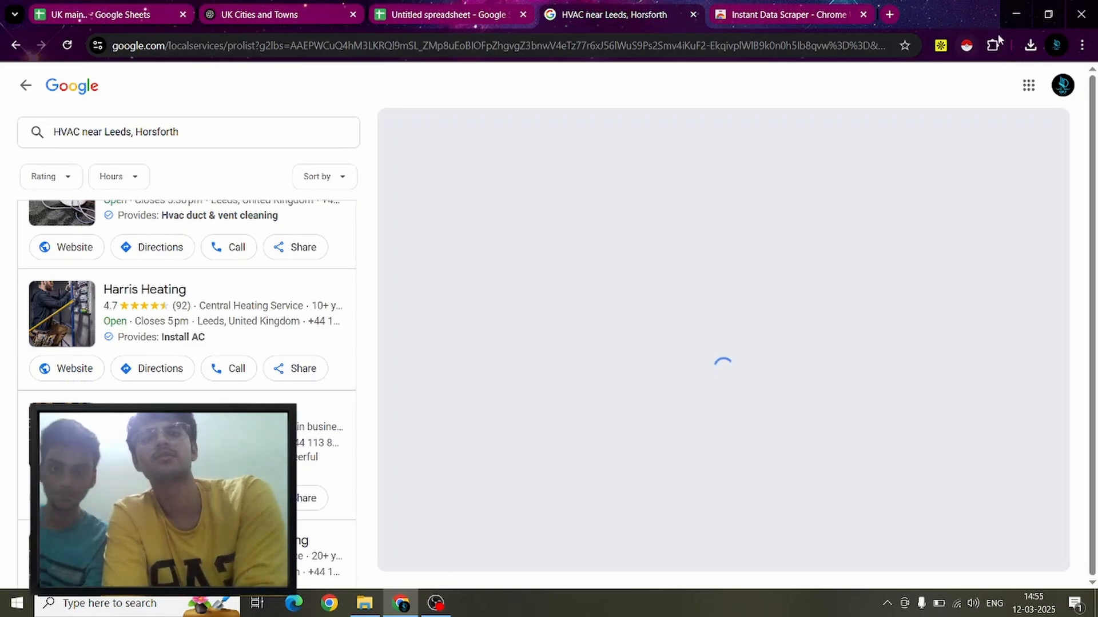
click(967, 45)
scroll(689, 294, down, 3)
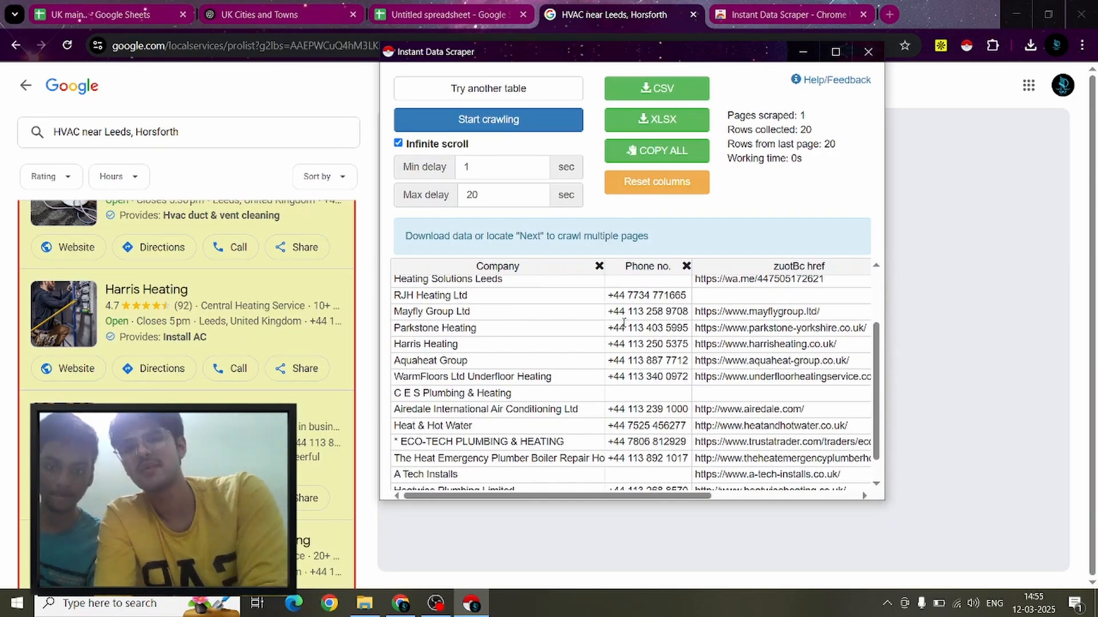
scroll(803, 381, right, 3)
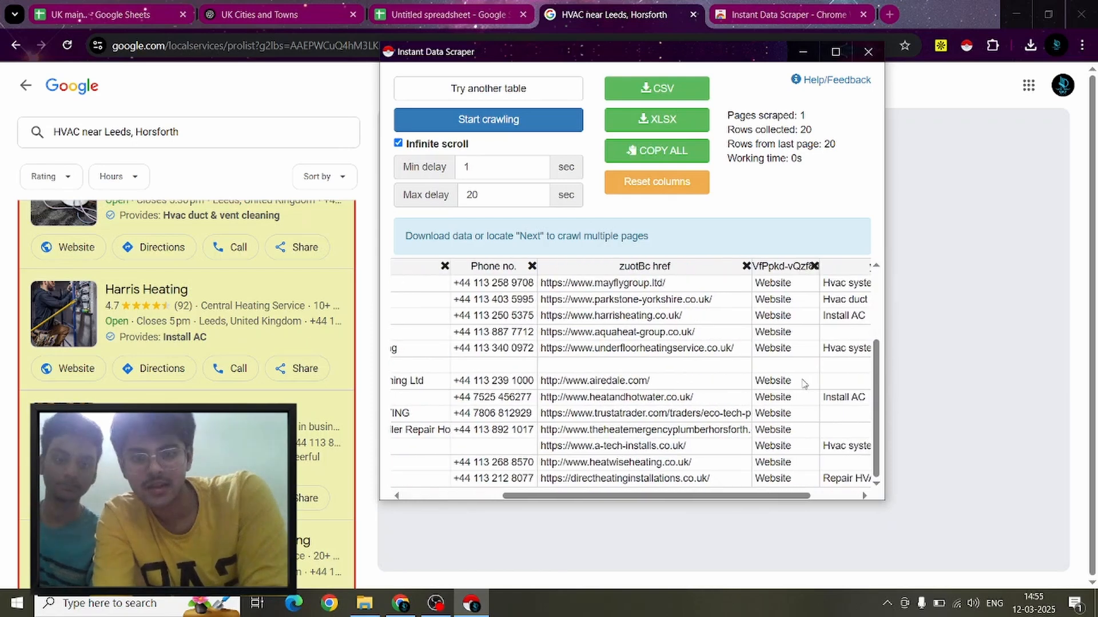
scroll(665, 368, left, 3)
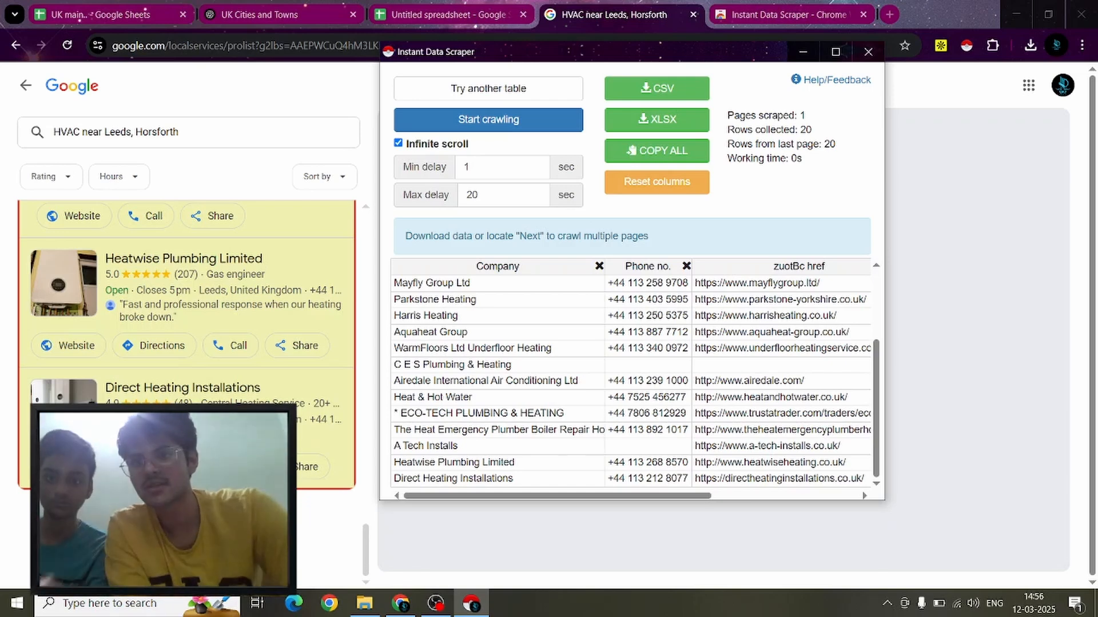
Turn off infinite scroll in the scraper, locate the list's Next button and try to crawl the result pages
click(437, 144)
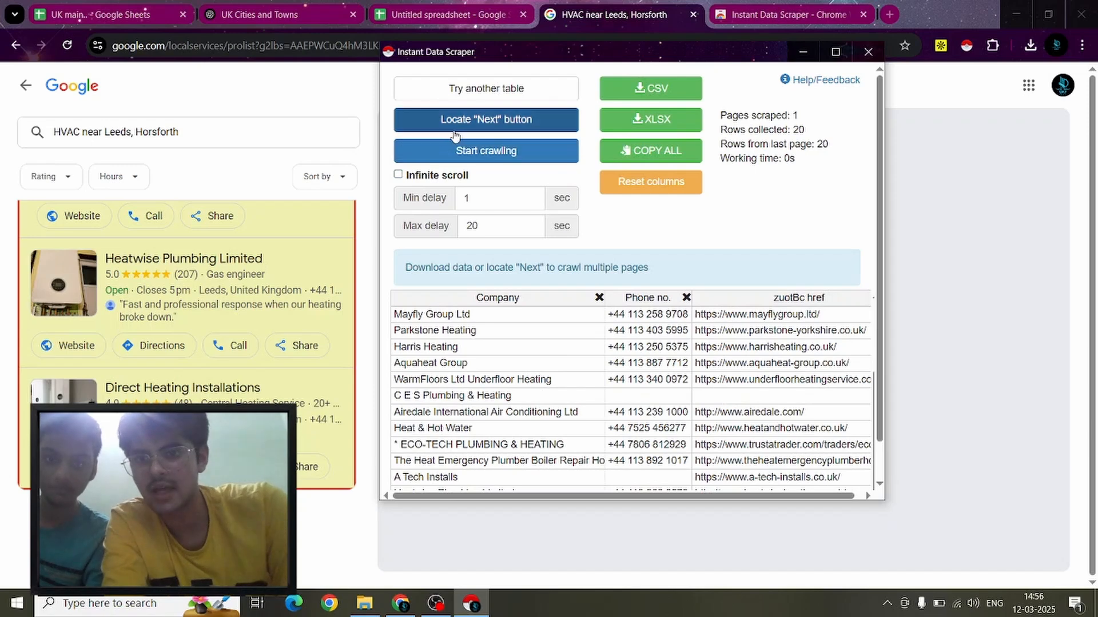
click(472, 604)
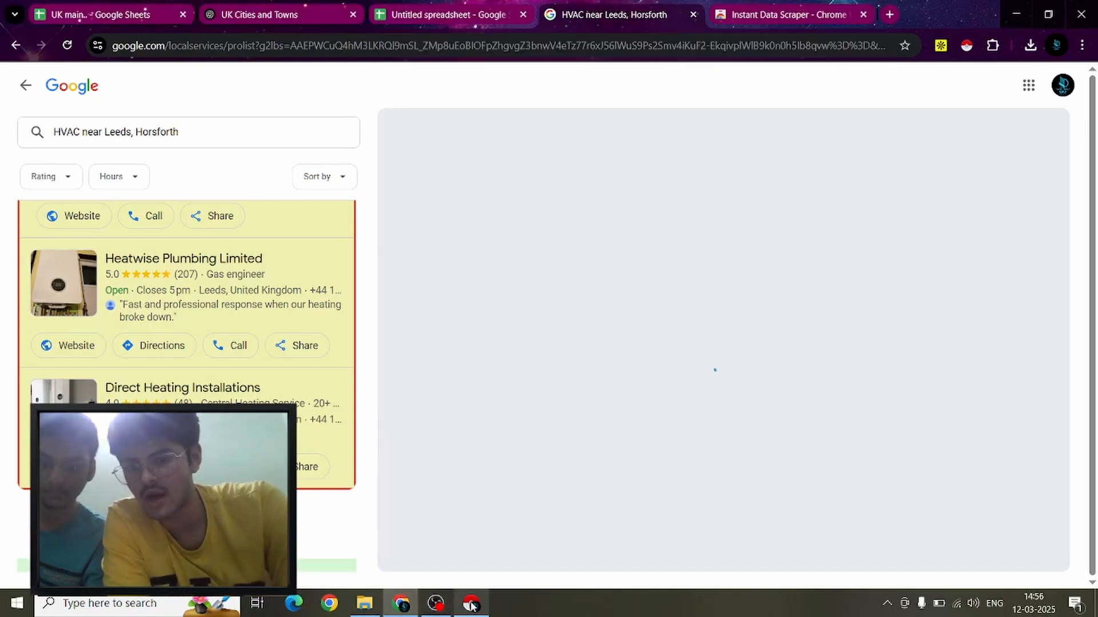
click(472, 604)
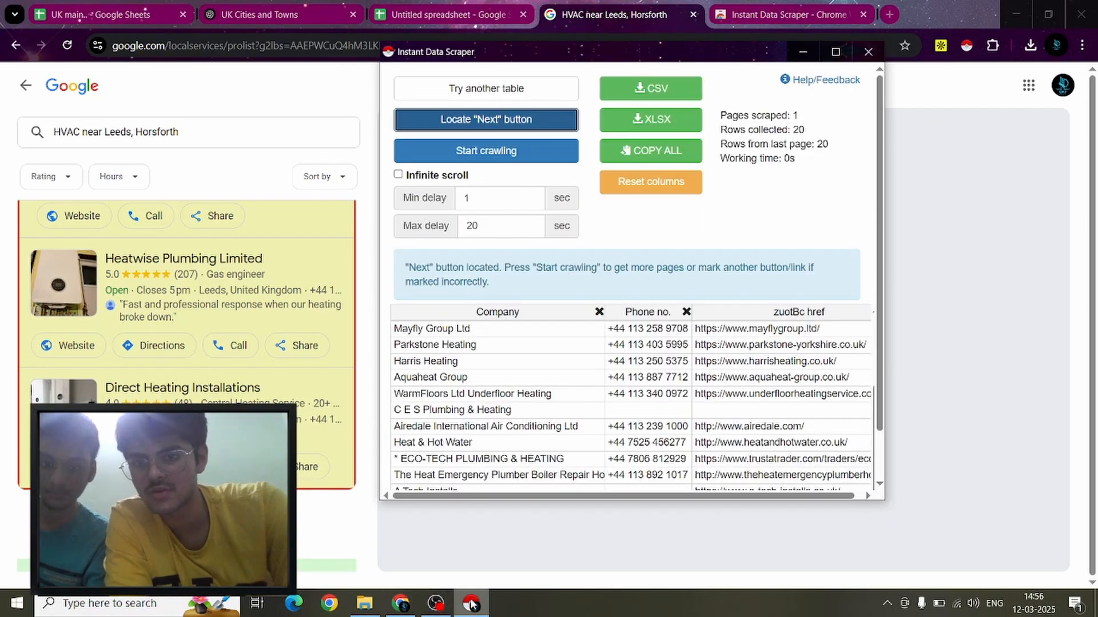
click(482, 147)
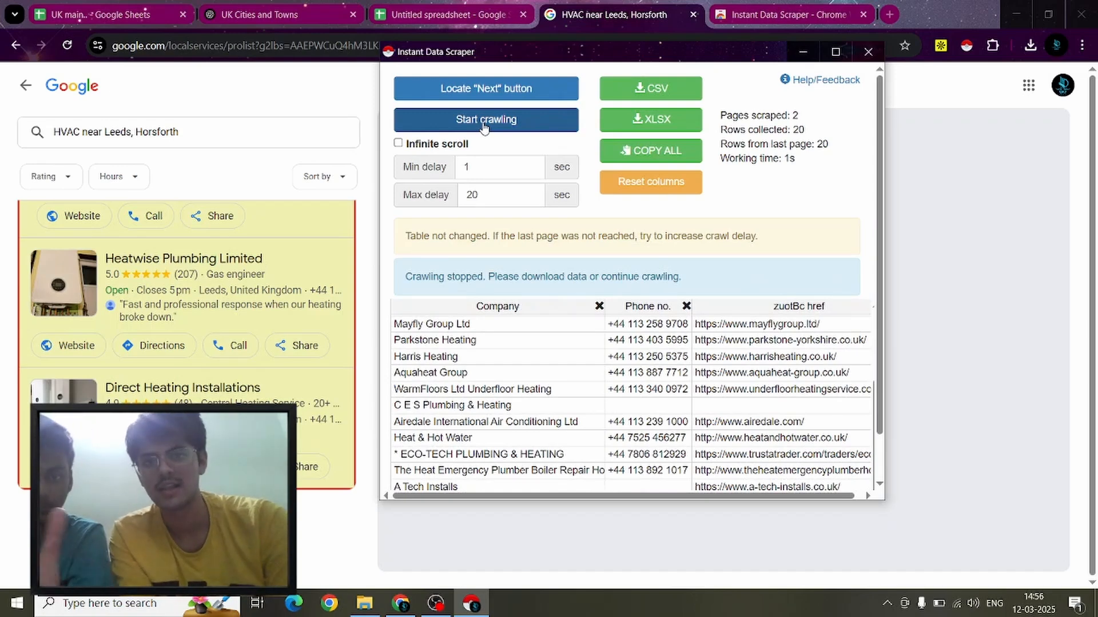
scroll(287, 385, up, 20)
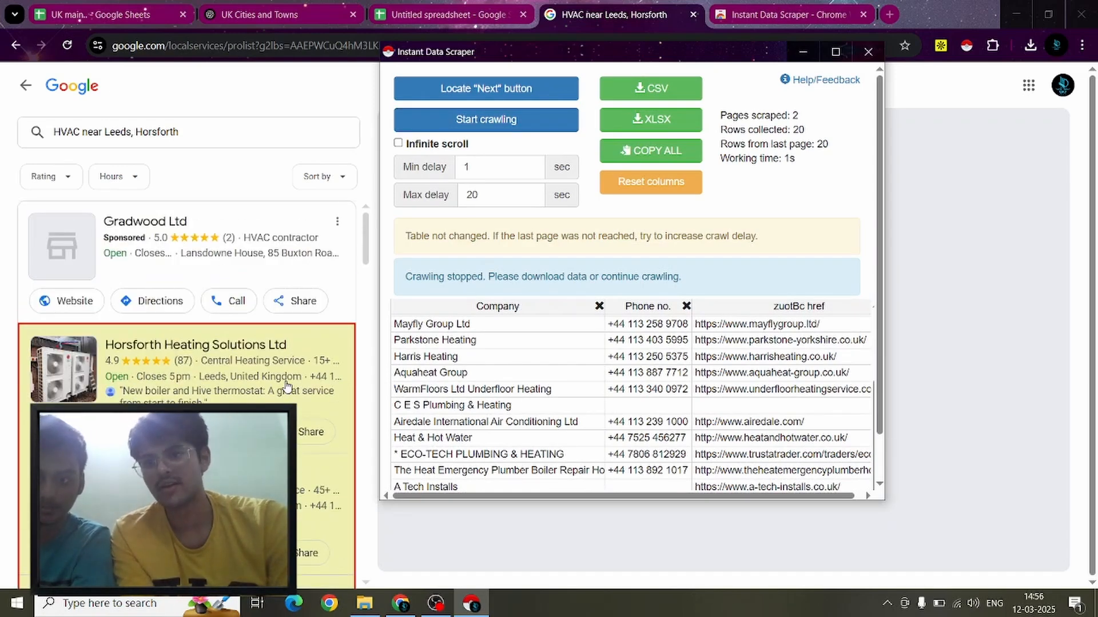
Reload the business list, reopen the scraper and set the crawl delay to 2 seconds minimum and 25 seconds maximum
click(67, 45)
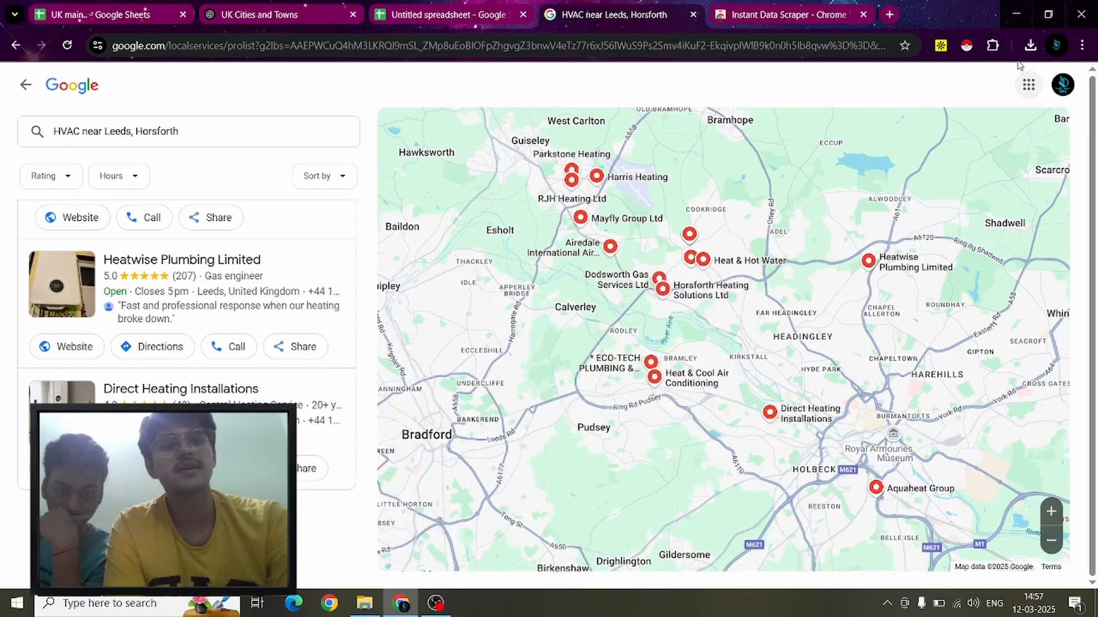
click(966, 45)
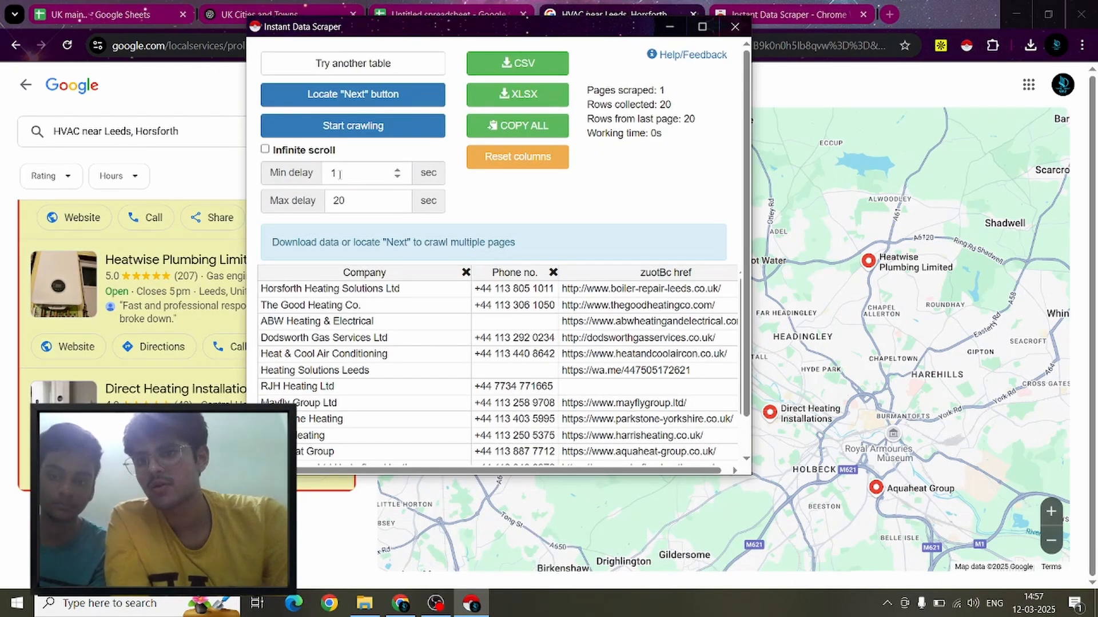
drag(343, 175, 328, 201)
text(22)
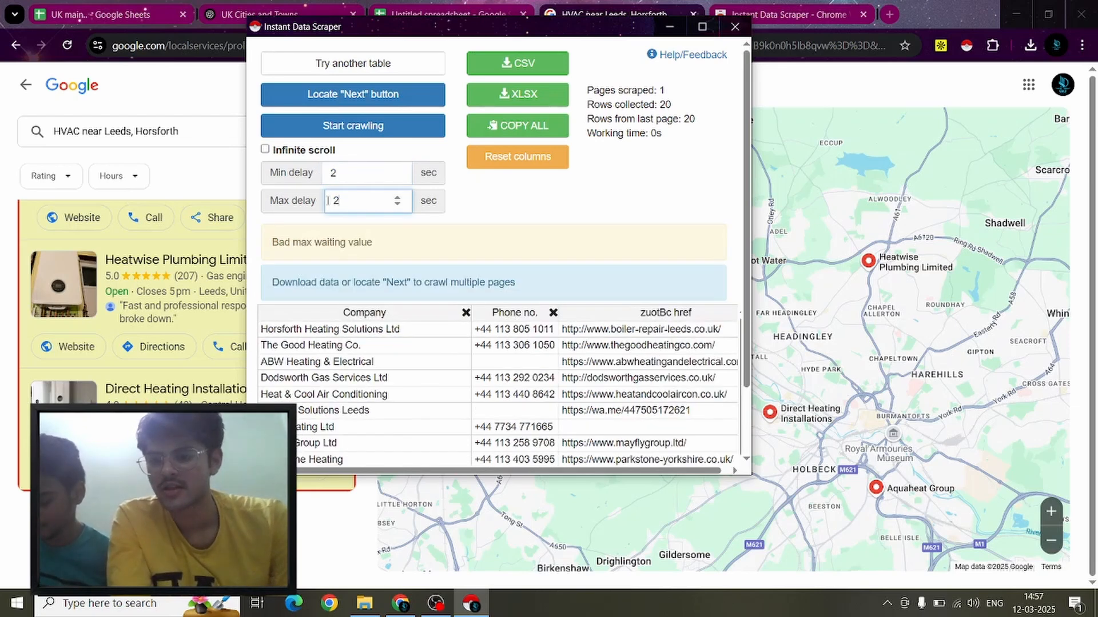
text(5)
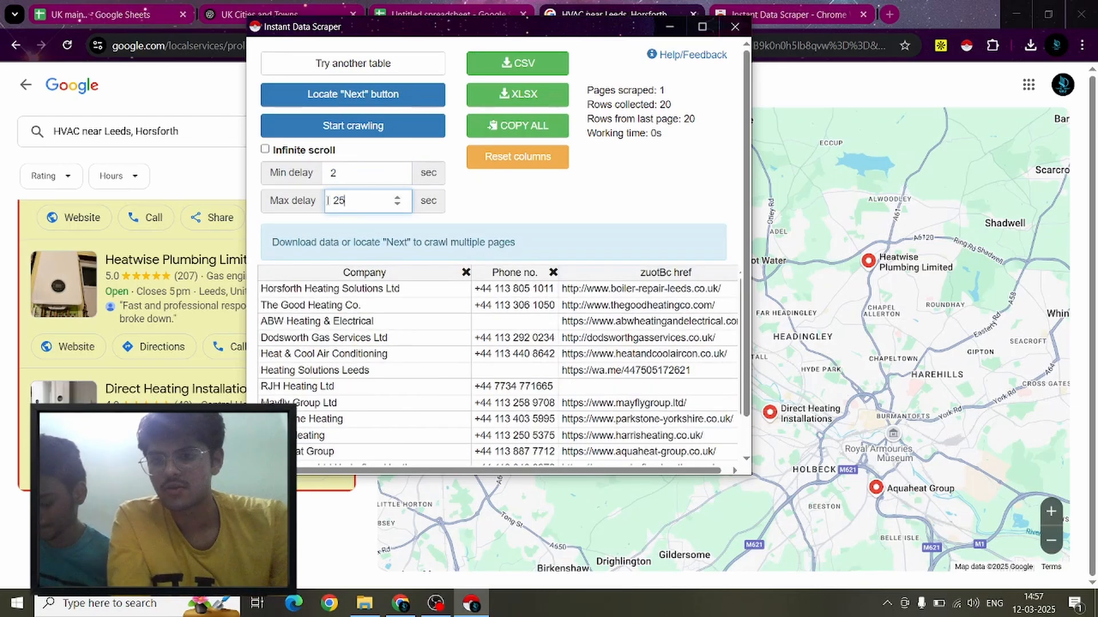
Crawl the result pages and look through the company rows as they are collected
click(392, 132)
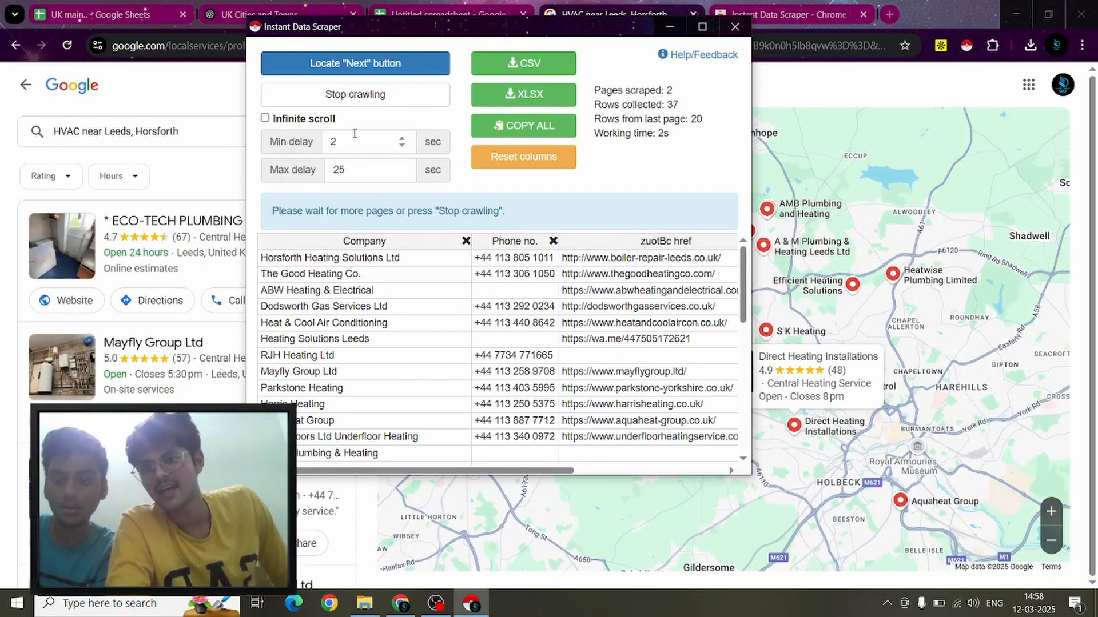
scroll(435, 385, down, 4)
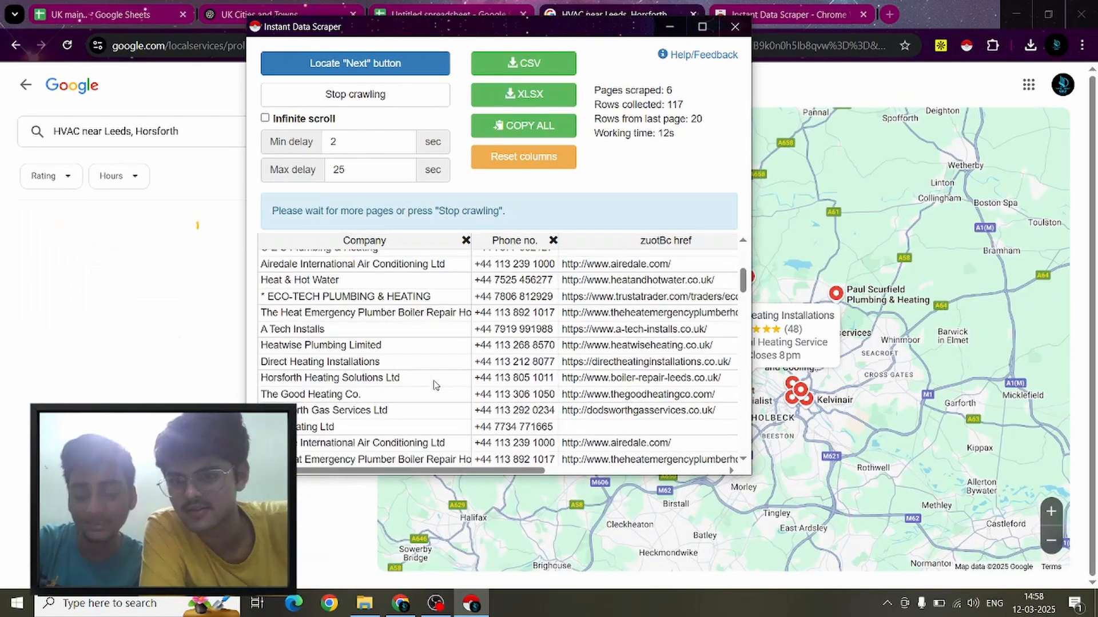
scroll(434, 385, down, 2)
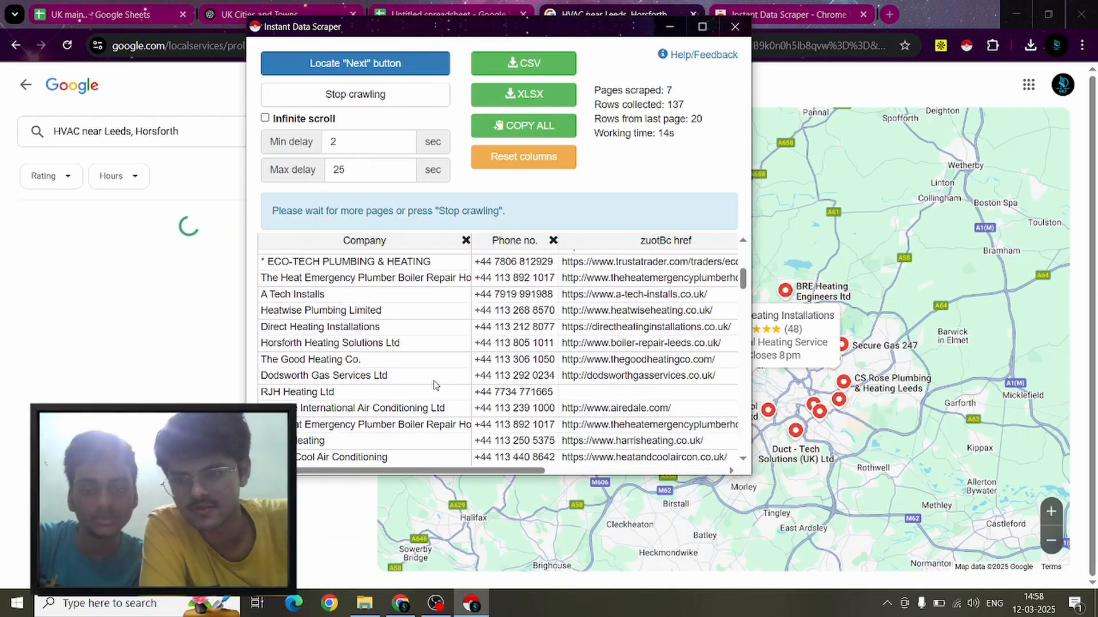
scroll(434, 385, down, 5)
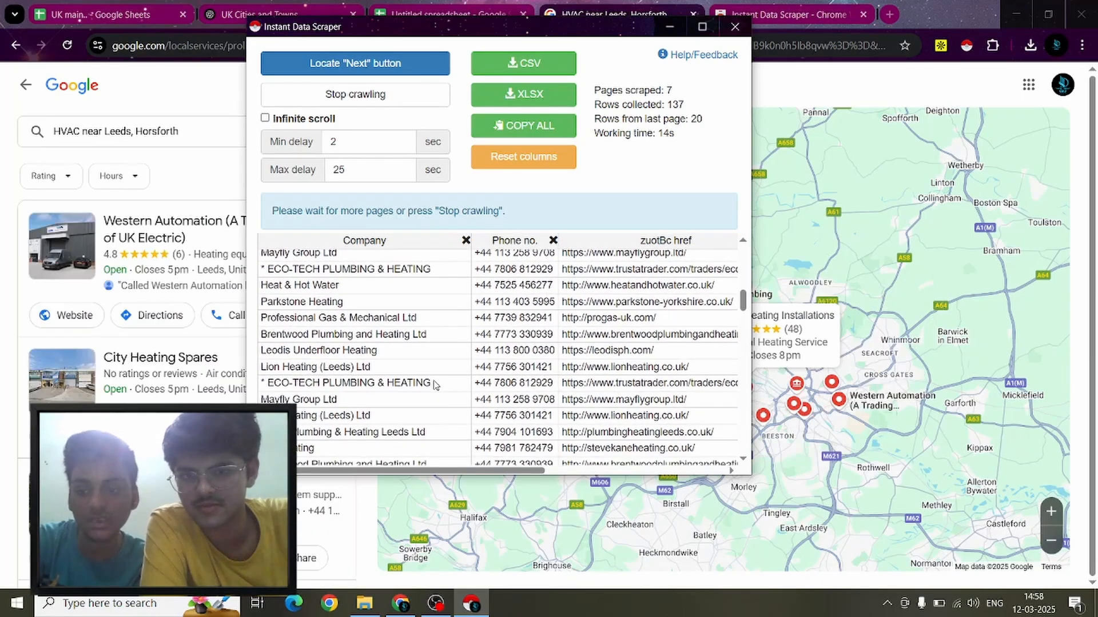
scroll(434, 385, down, 1)
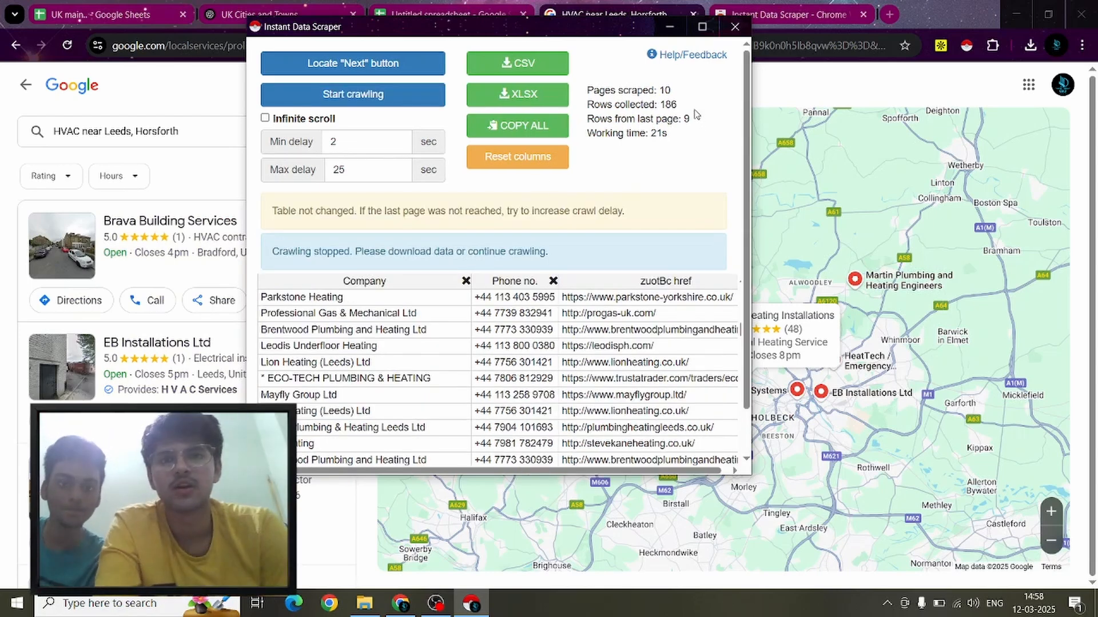
Check the collected row total and the last scraped companies, and export the scraped data as CSV
drag(684, 107, 659, 105)
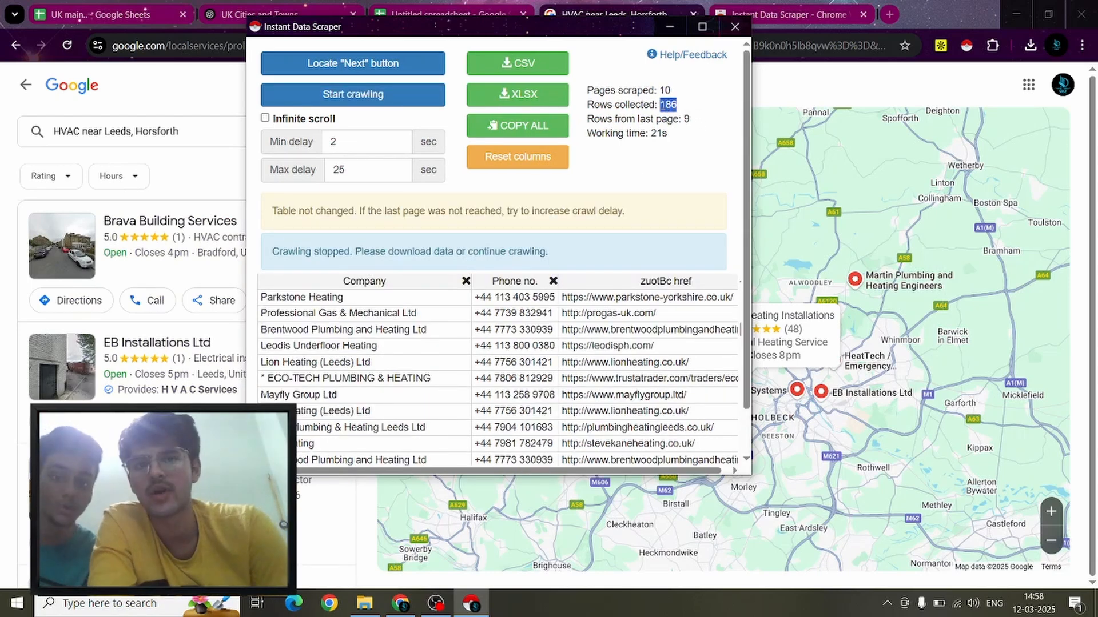
scroll(646, 333, down, 10)
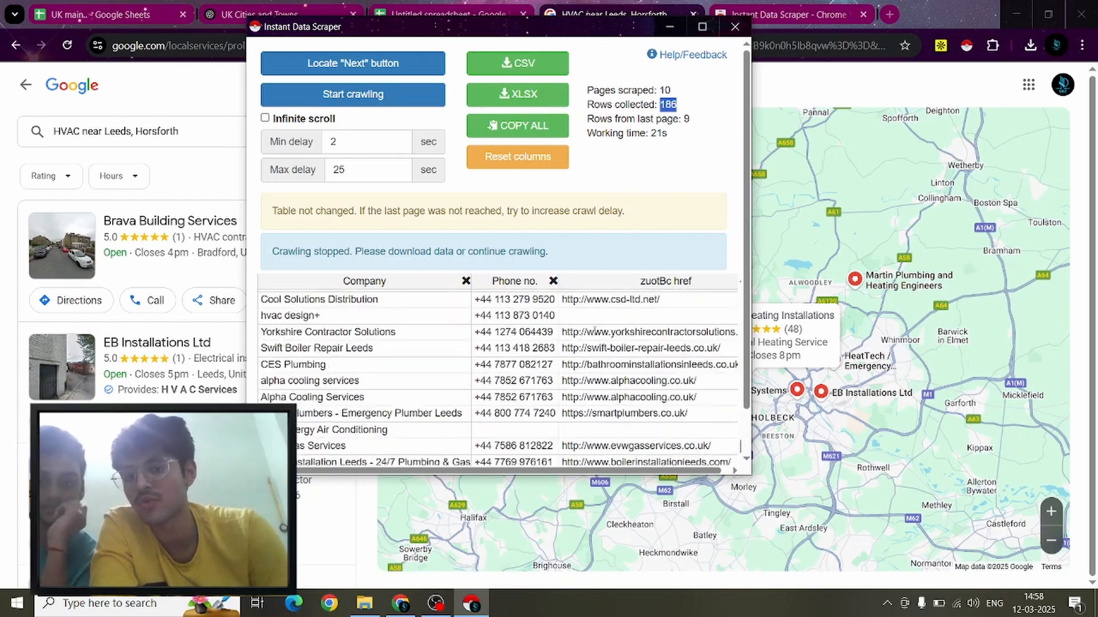
scroll(646, 334, down, 2)
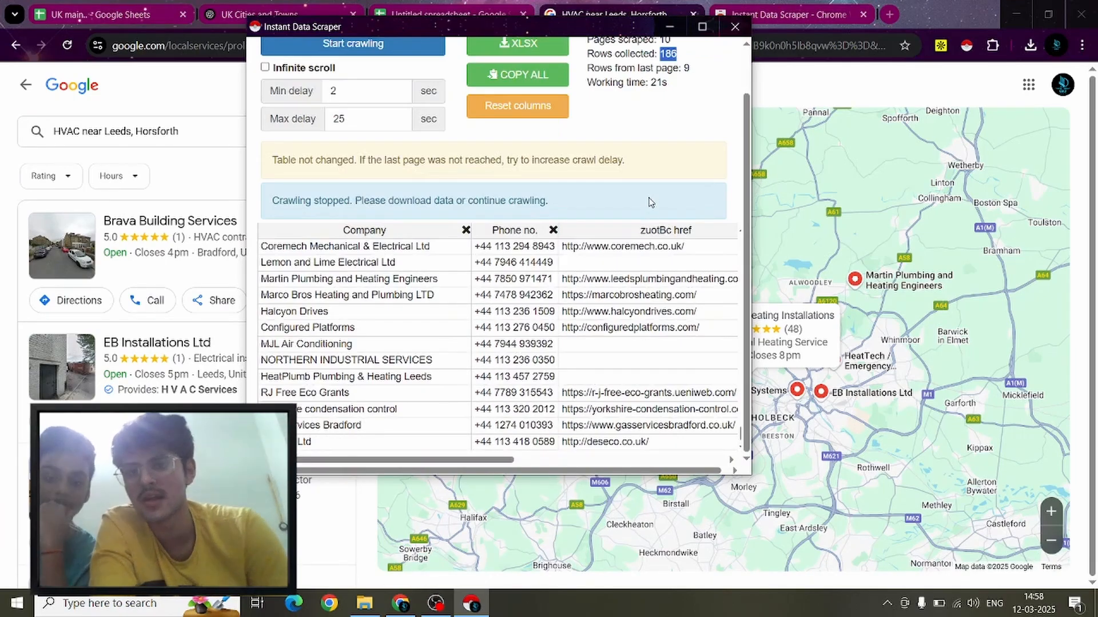
scroll(650, 204, up, 2)
click(540, 67)
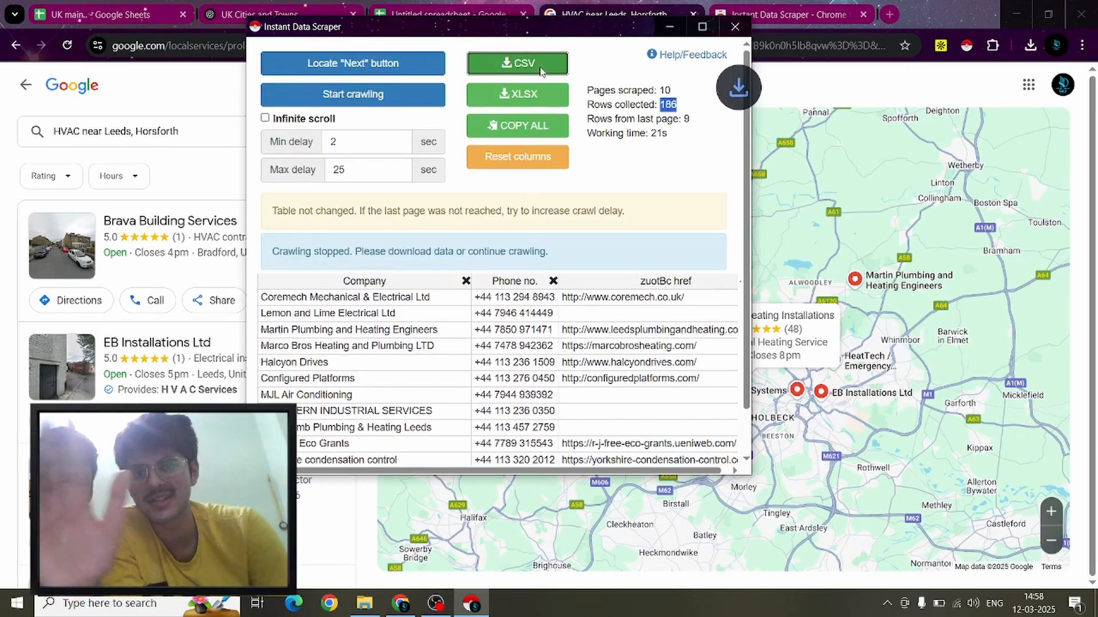
Import the downloaded google (1).csv file from the cities spreadsheet as a new spreadsheet with automatic separator detection
click(671, 26)
click(449, 15)
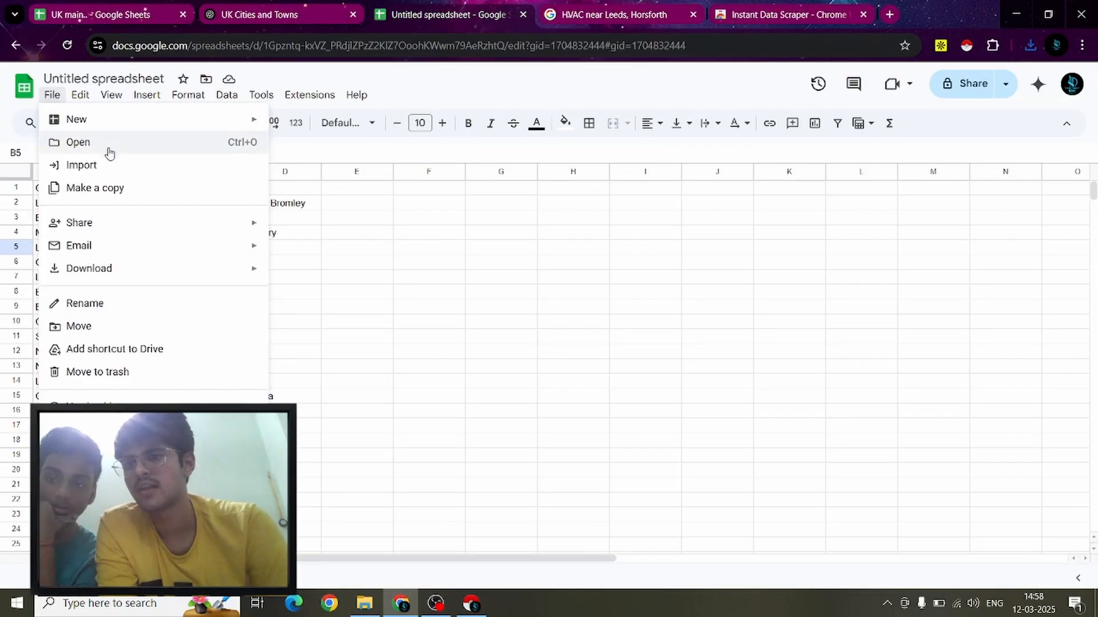
click(153, 167)
click(543, 412)
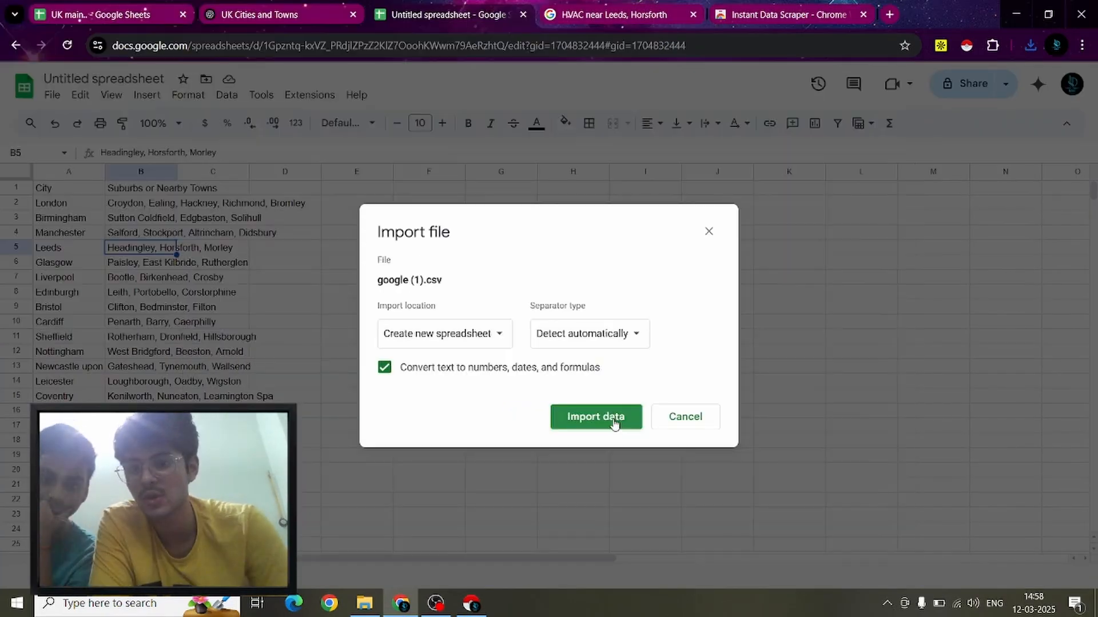
click(614, 423)
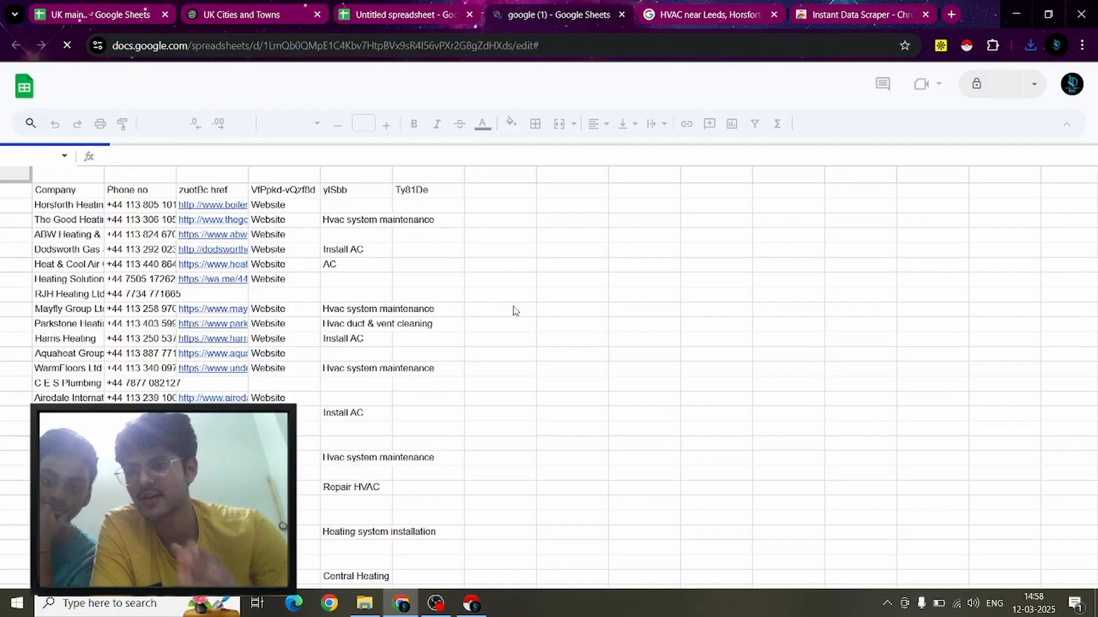
Fit the company, phone number and website link columns A, B and C to the width of their contents
double_click(105, 173)
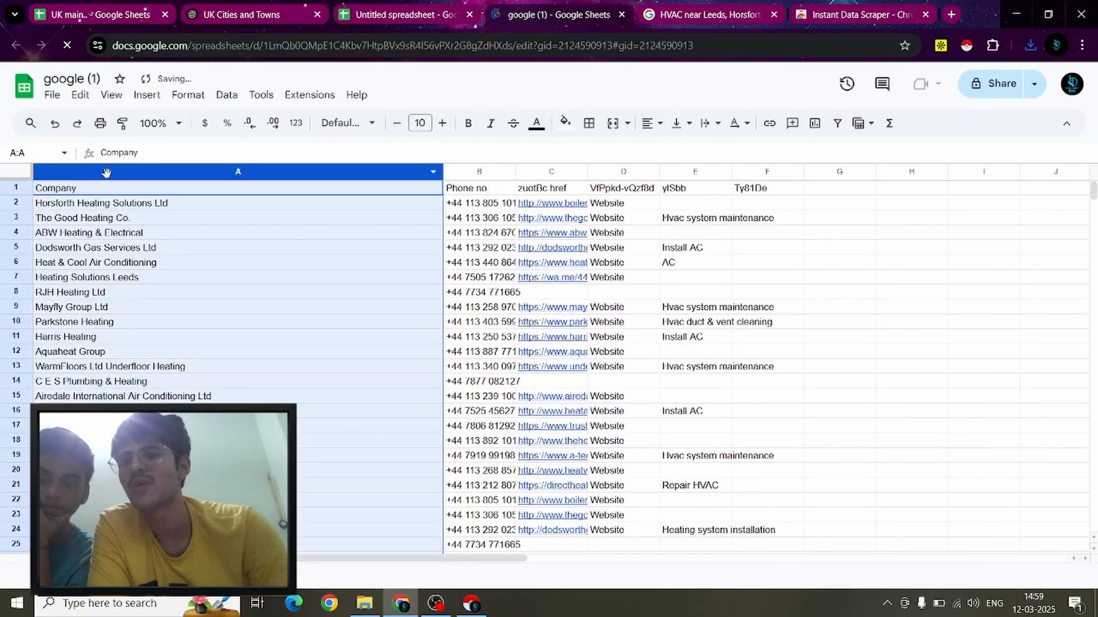
double_click(515, 172)
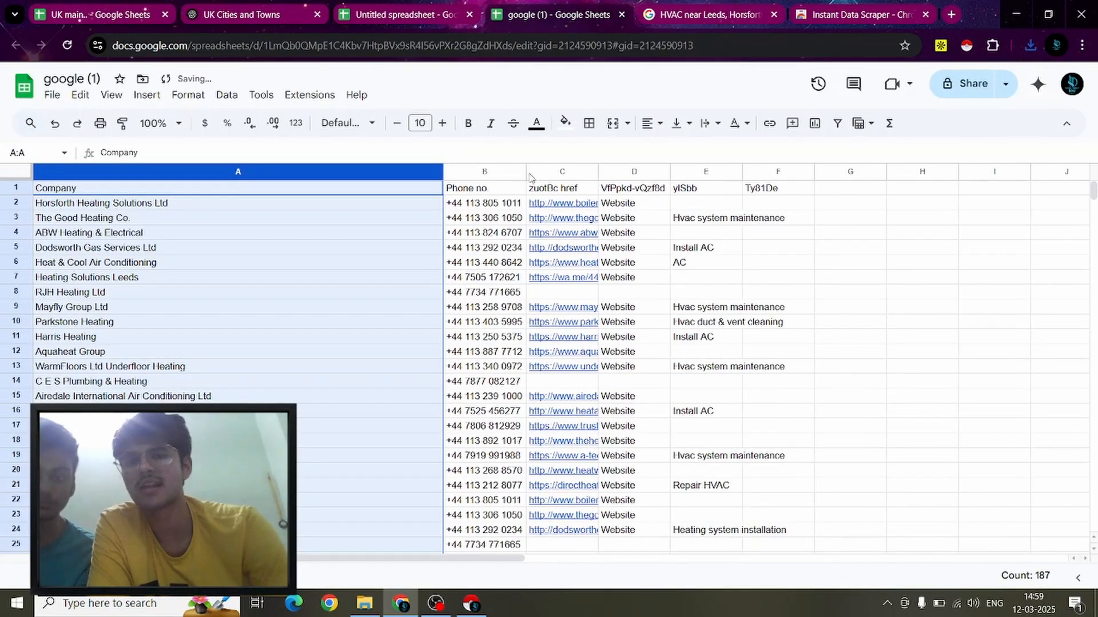
double_click(598, 172)
click(310, 210)
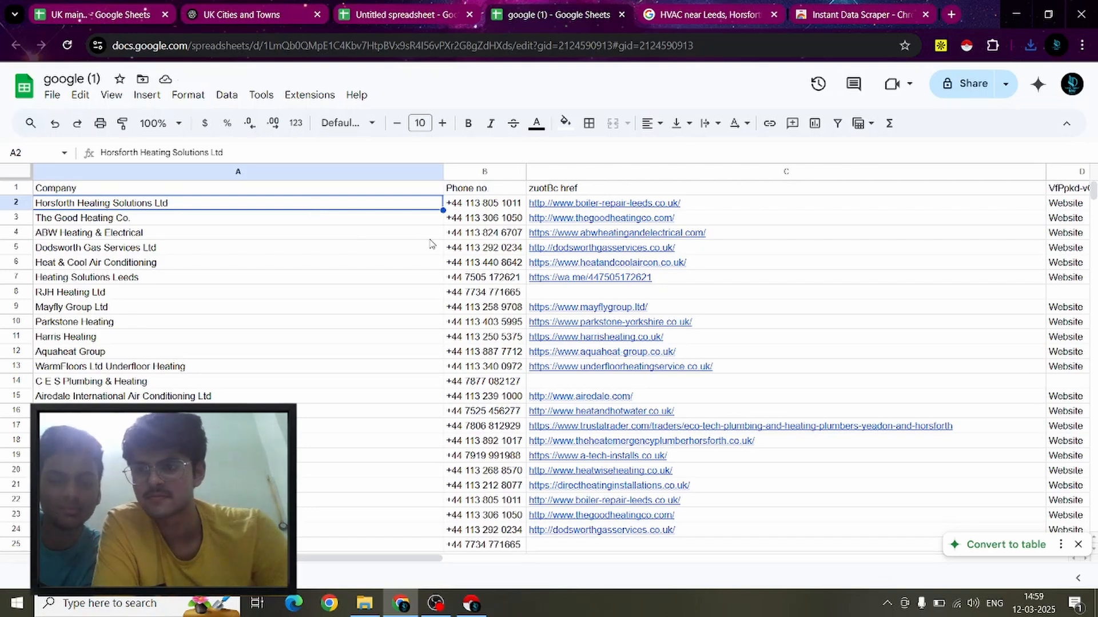
Check the remaining columns of the imported business data and switch to the desktop
scroll(435, 243, right, 10)
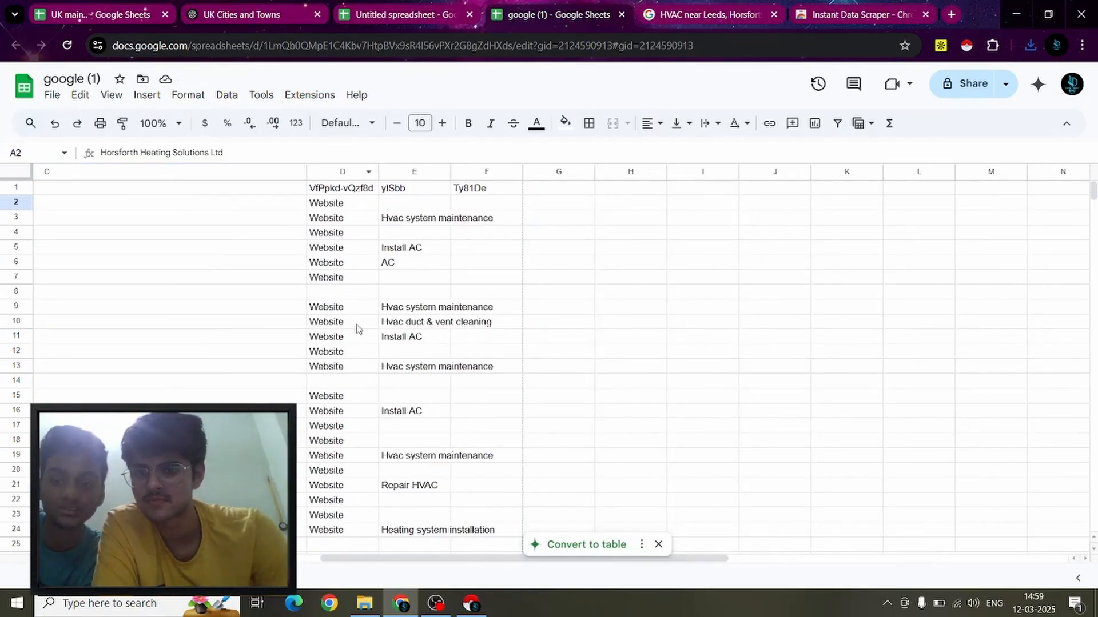
scroll(356, 330, left, 10)
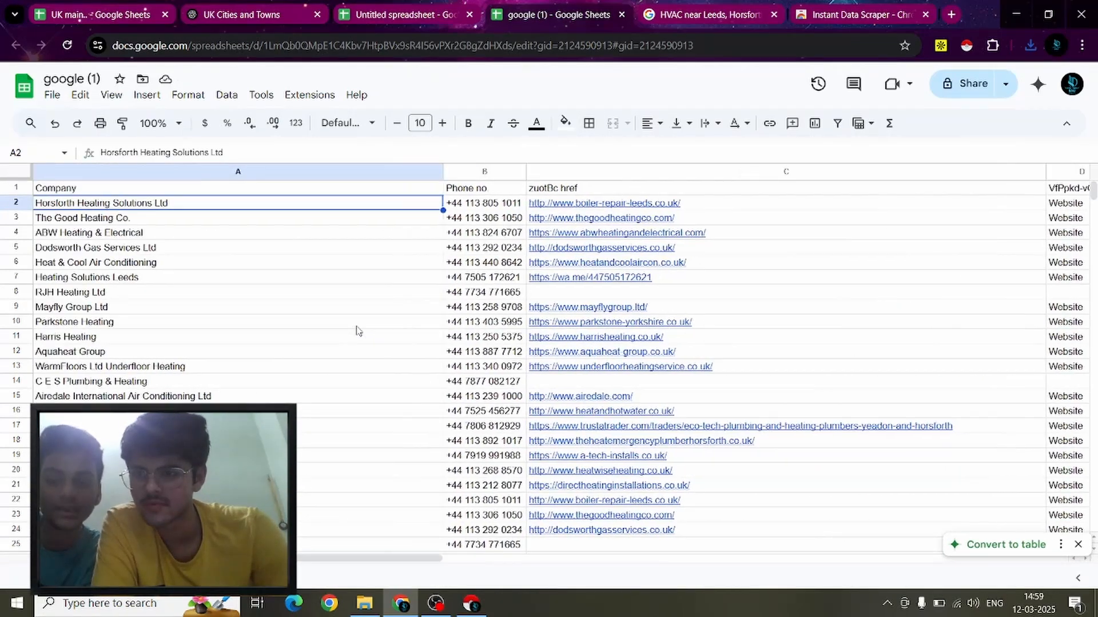
key(super+d)
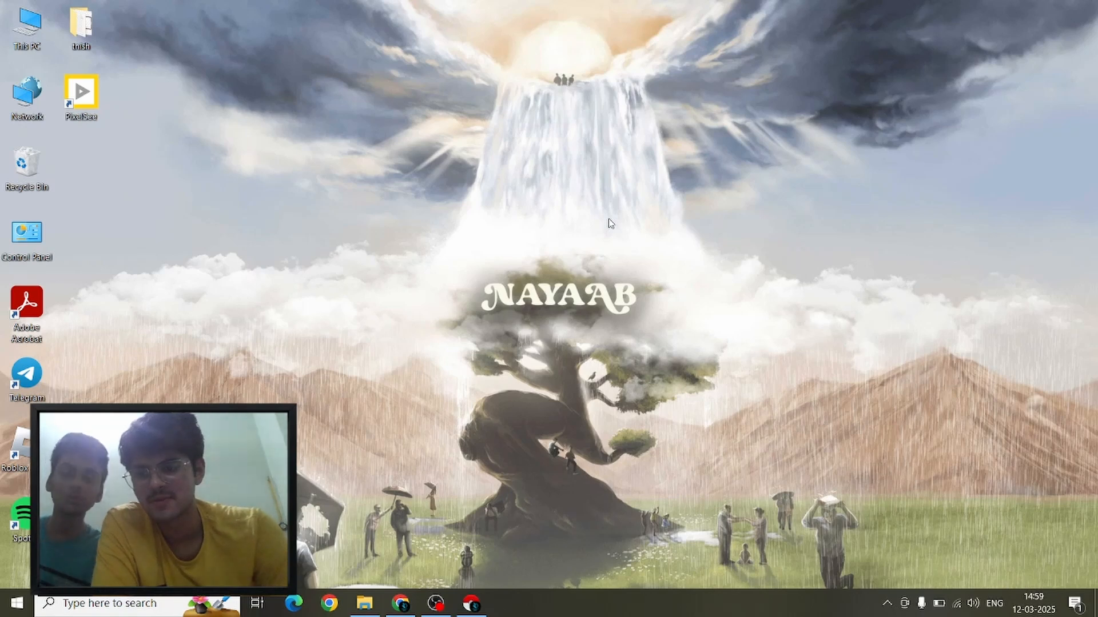